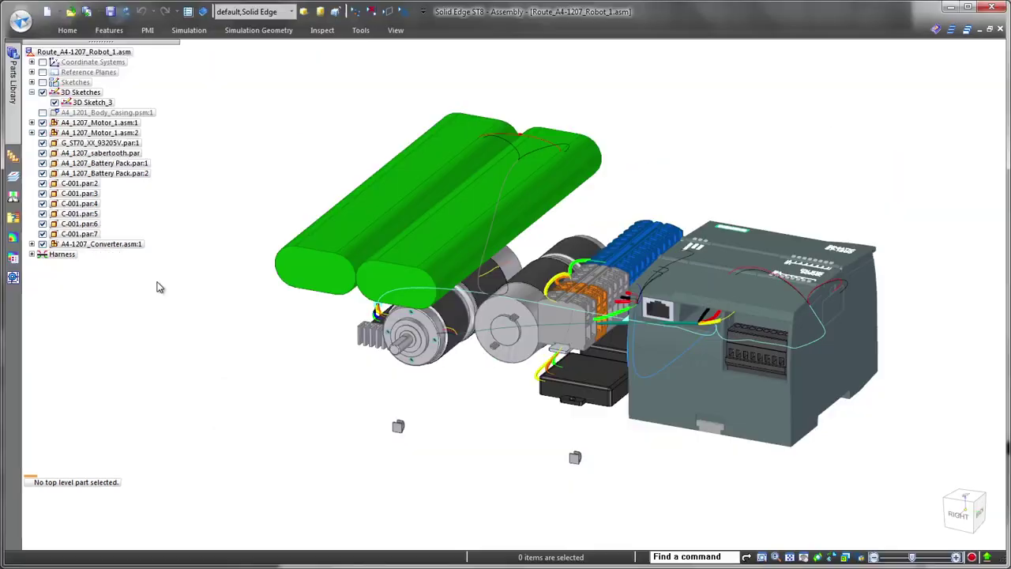
# Open the motor part of A4_1207_Motor_1.asm:2 for in-place editing within the assembly.
pyautogui.scroll(5, 374, 456)
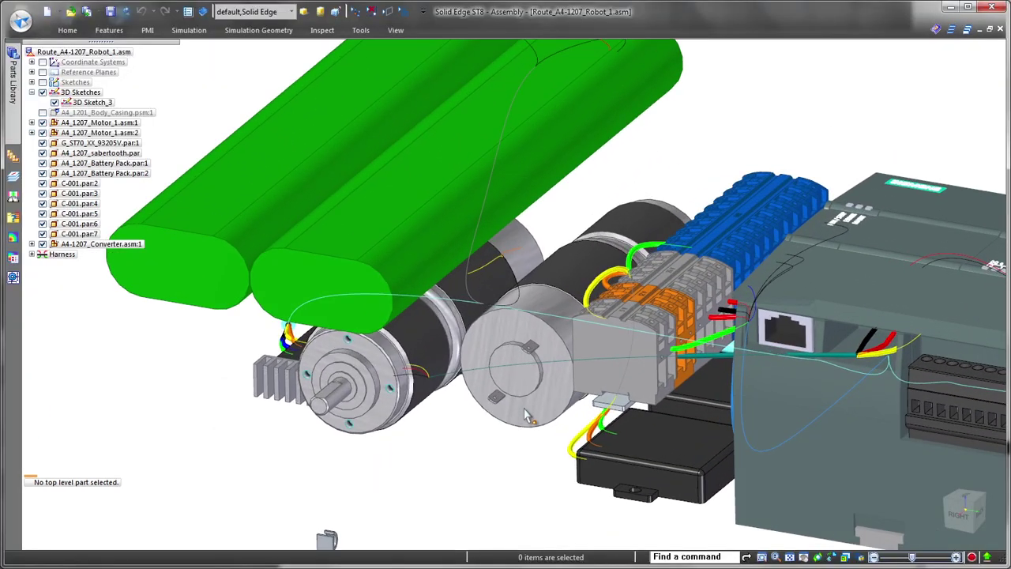
pyautogui.click(537, 439)
pyautogui.click(564, 460)
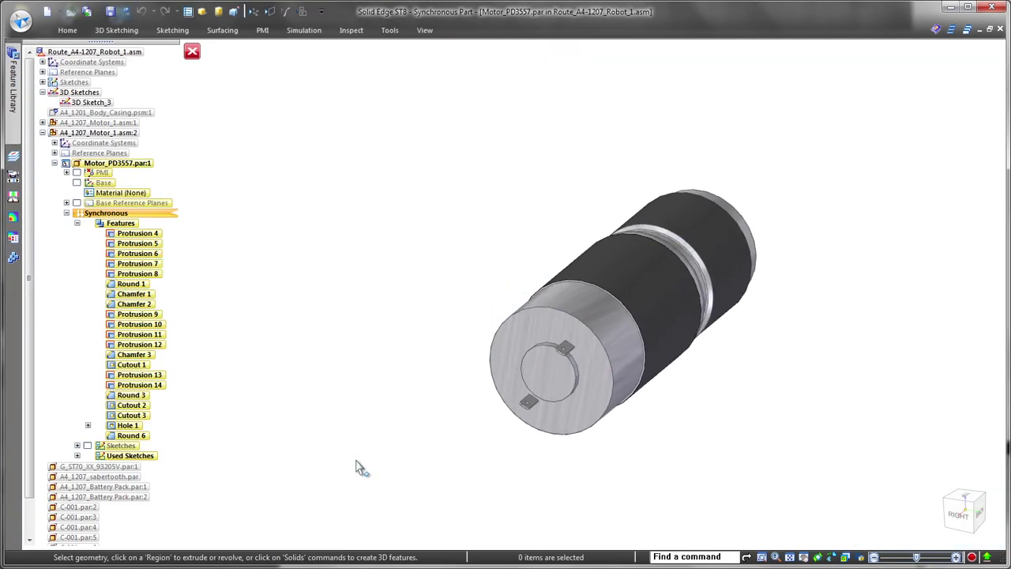
# Assign terminal 1 of component R-239 to the hole in the lower tab on the motor's end face.
pyautogui.click(390, 32)
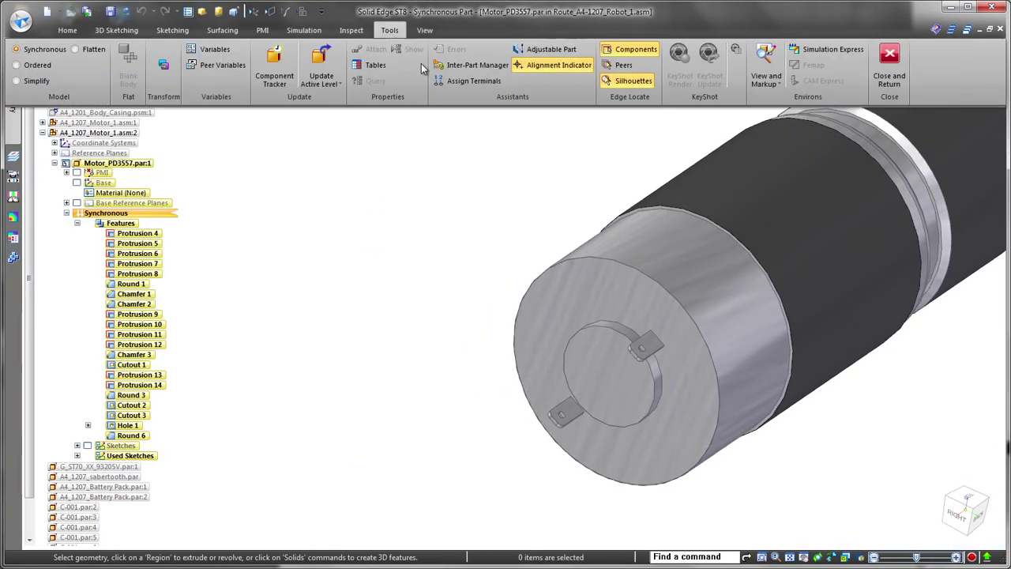
pyautogui.click(522, 76)
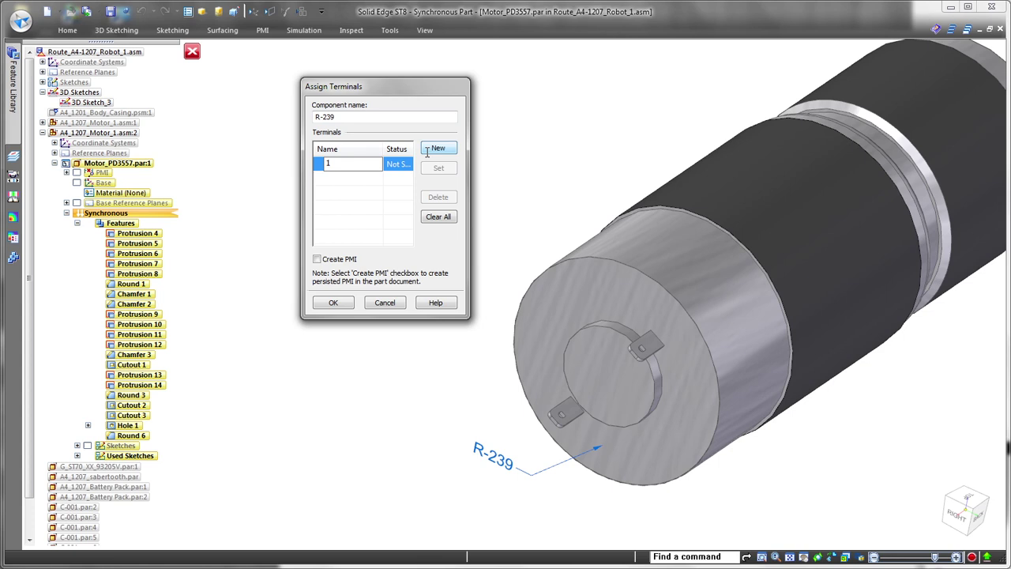
pyautogui.click(563, 420)
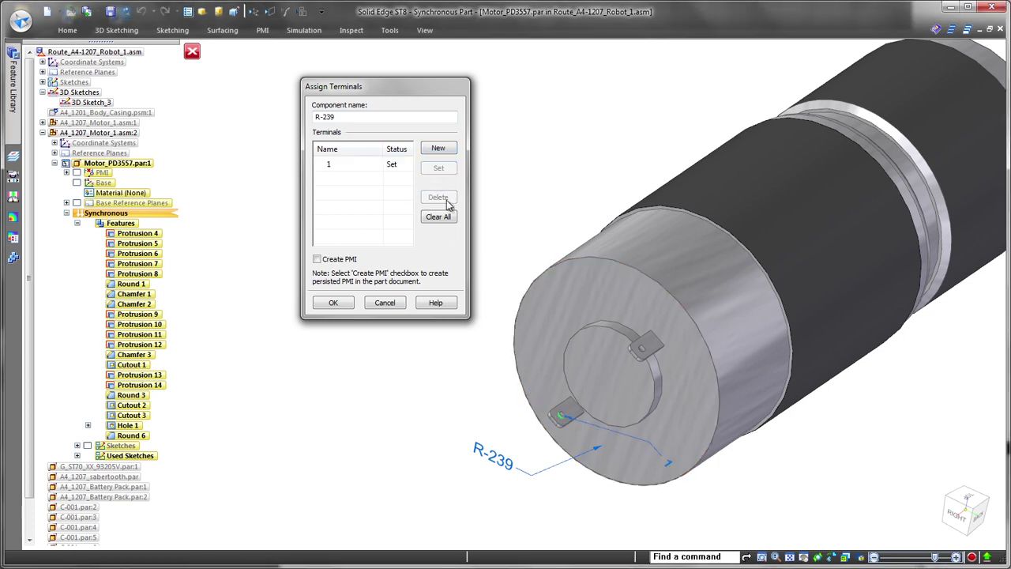
# Add terminal 2 and set it on the circular hole edge of the motor's other contact tab.
pyautogui.click(439, 149)
pyautogui.click(439, 168)
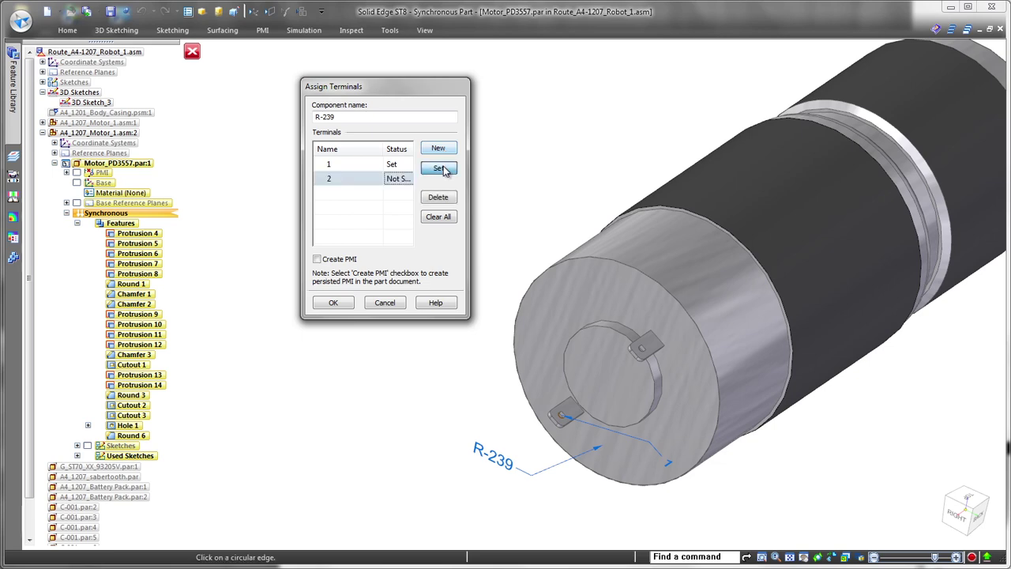
pyautogui.moveTo(598, 361); pyautogui.dragTo(713, 280, button='middle')
pyautogui.scroll(4, 658, 382)
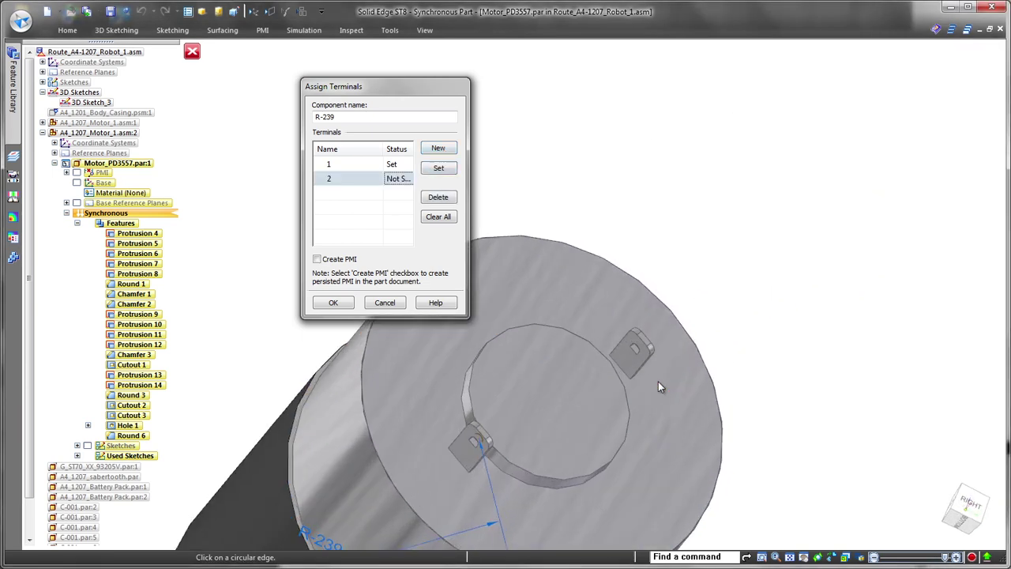
pyautogui.click(632, 336)
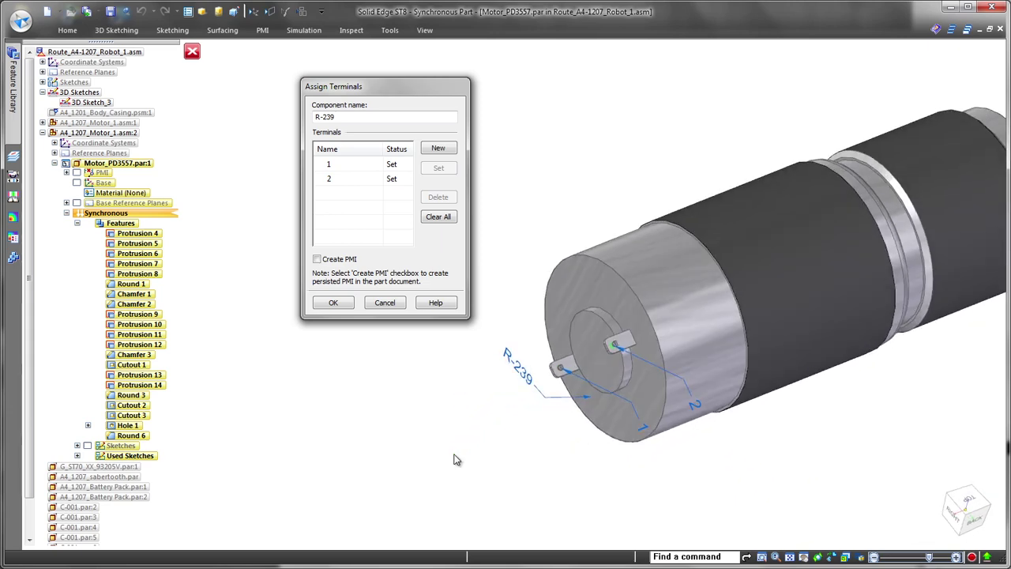
# Enable PMI creation for the terminal assignments, accept them, and return to the robot assembly.
pyautogui.click(338, 261)
pyautogui.click(335, 304)
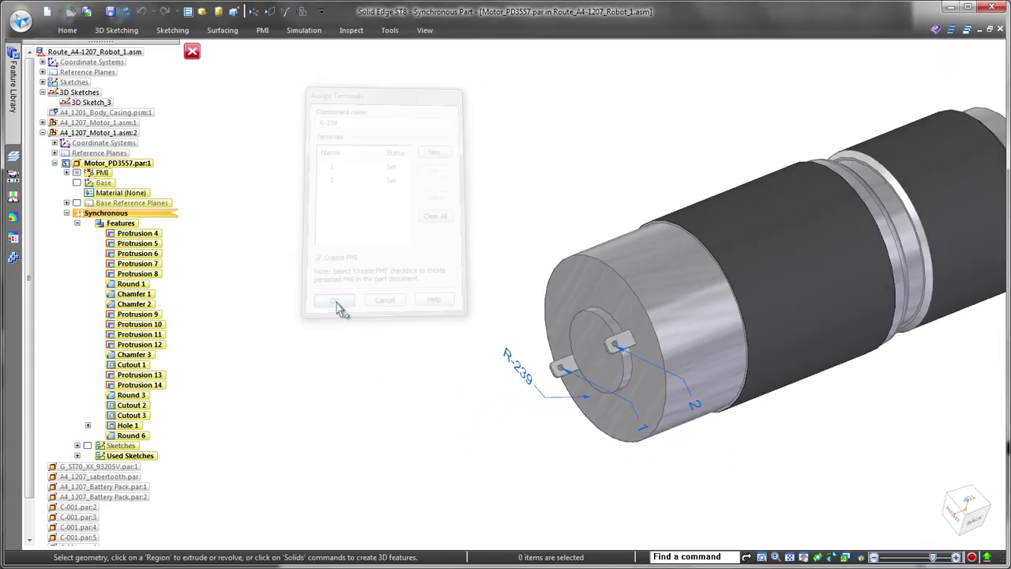
pyautogui.click(192, 51)
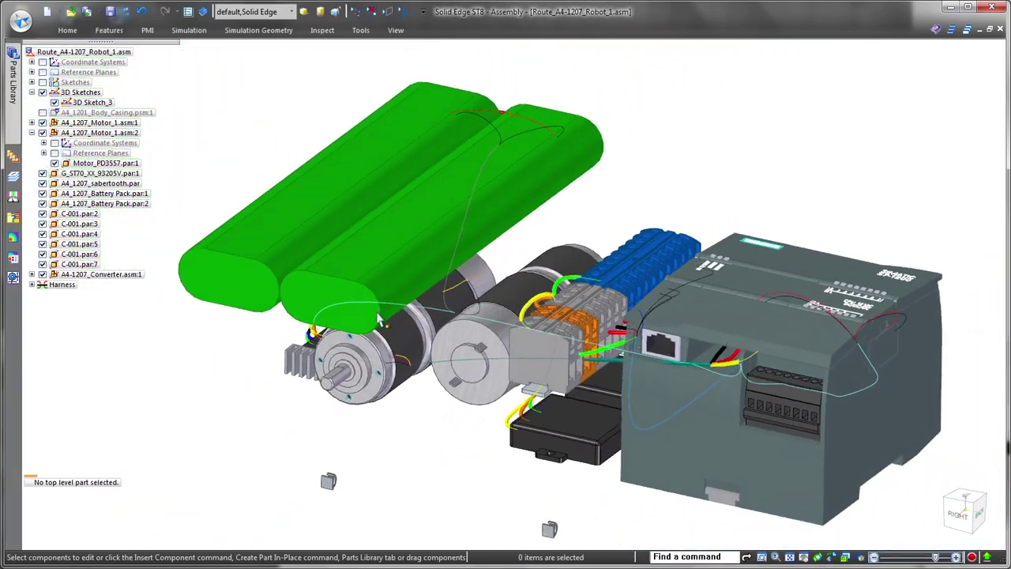
# Enter the Harness Design environment and route cable C1's path through the opening of clip C-001.par:3.
pyautogui.click(360, 30)
pyautogui.click(597, 65)
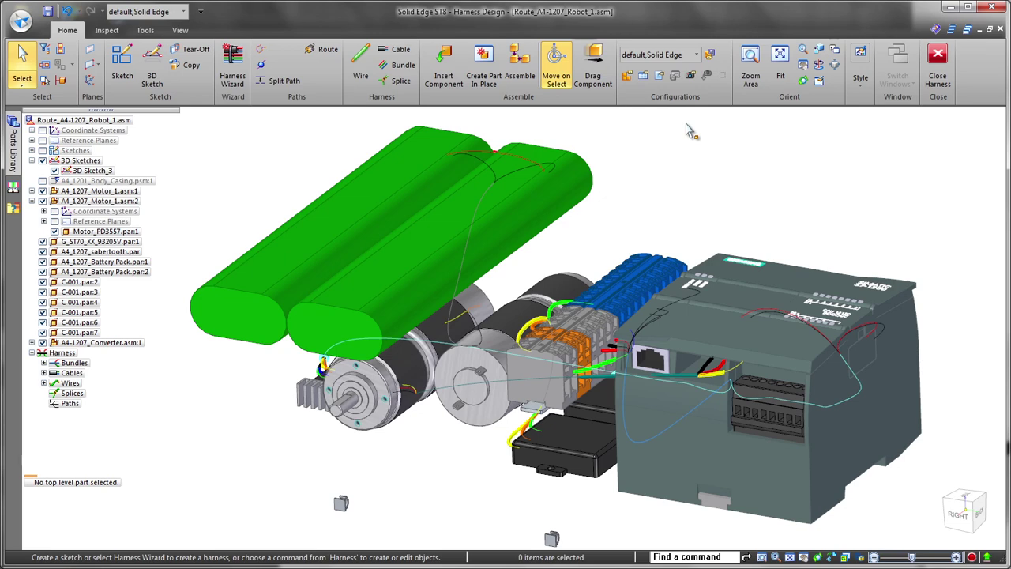
pyautogui.click(320, 49)
pyautogui.scroll(3, 632, 537)
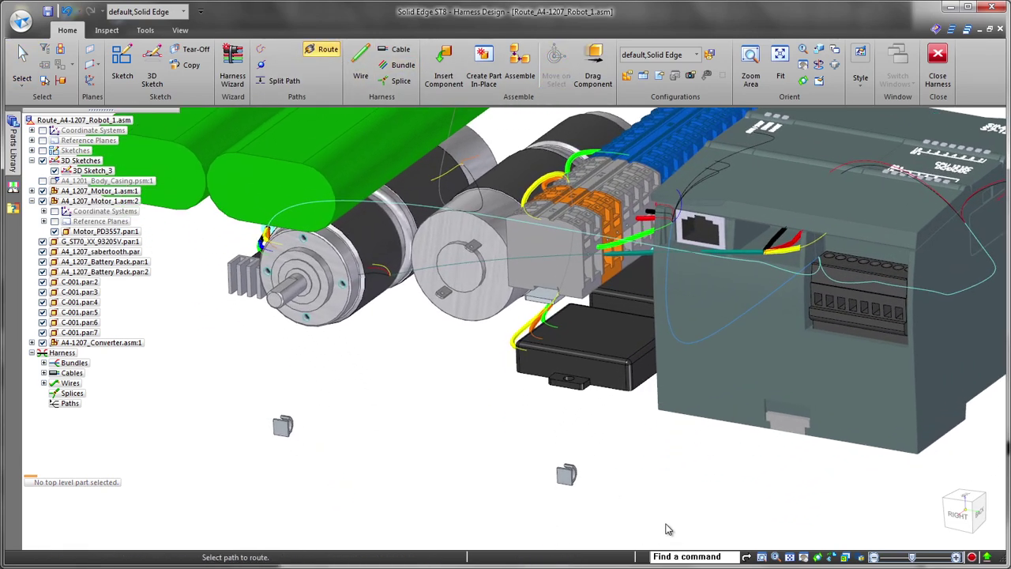
pyautogui.scroll(2, 669, 529)
pyautogui.click(775, 191)
pyautogui.scroll(2, 716, 292)
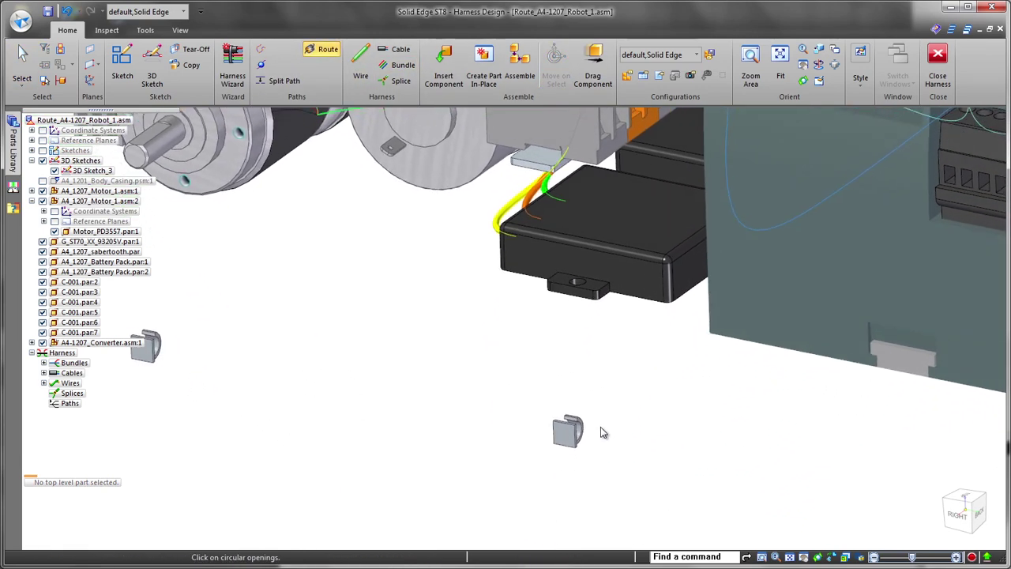
pyautogui.click(579, 440)
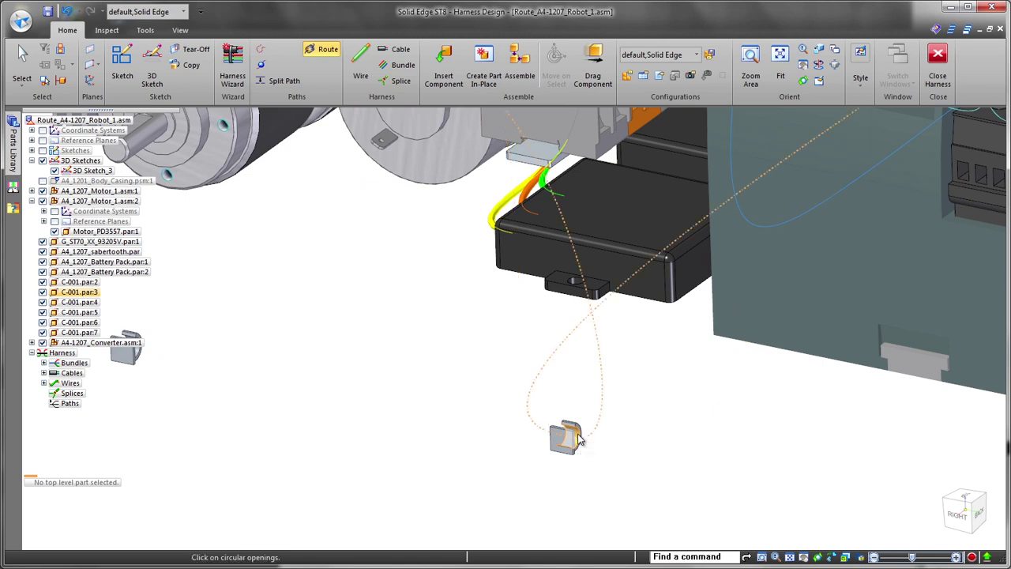
pyautogui.click(579, 440)
pyautogui.click(579, 440)
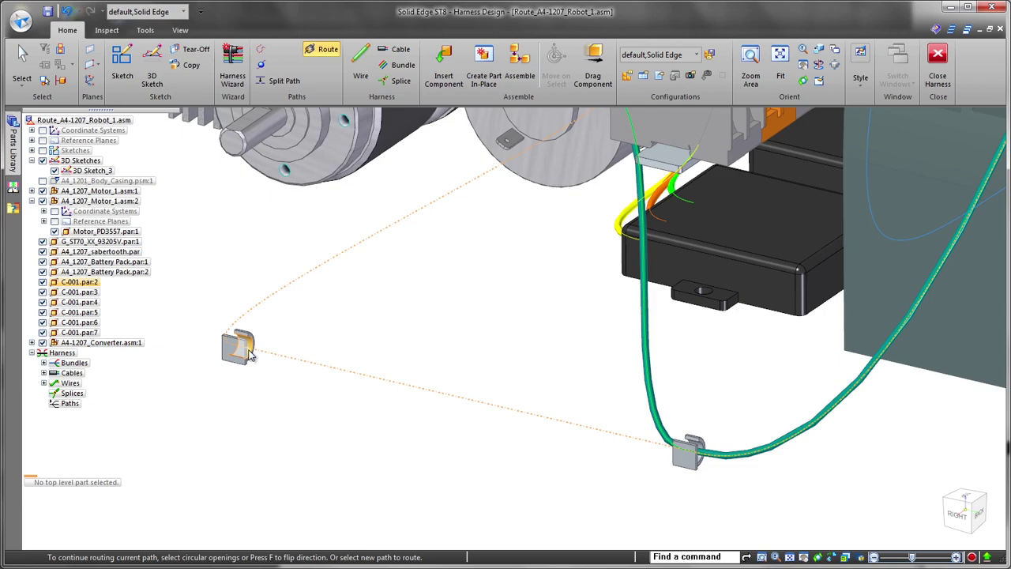
# Continue routing cable C1's path through the neighbouring clip C-001.par:2 and end the Route command.
pyautogui.click(248, 350)
pyautogui.moveTo(370, 335); pyautogui.dragTo(639, 406, button='middle')
pyautogui.press('Escape')
# Edit cable C1, moving its path point from the motor face to below the motors, about X 26, Y -52, Z 10 mm.
pyautogui.click(646, 419)
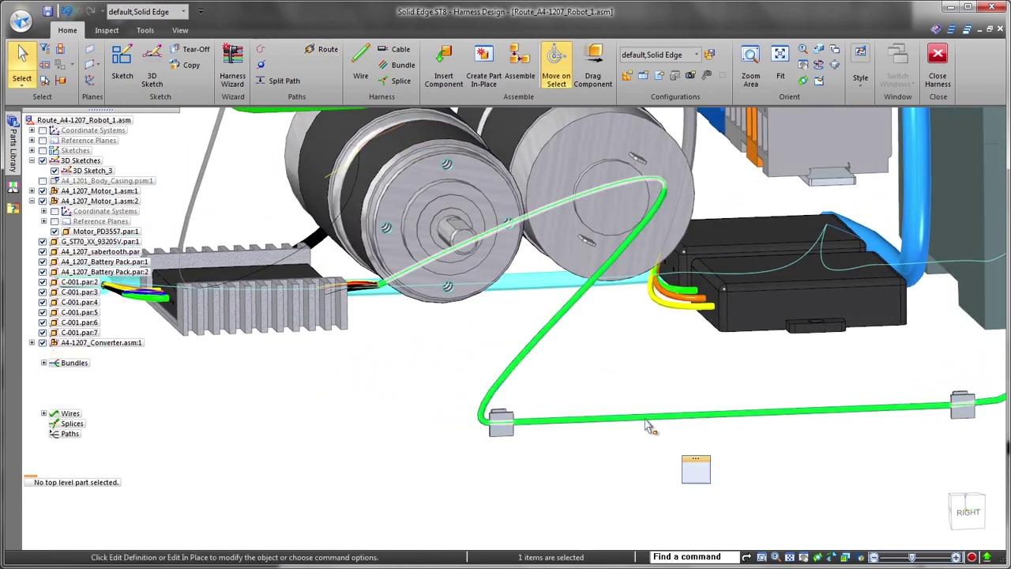
pyautogui.click(696, 474)
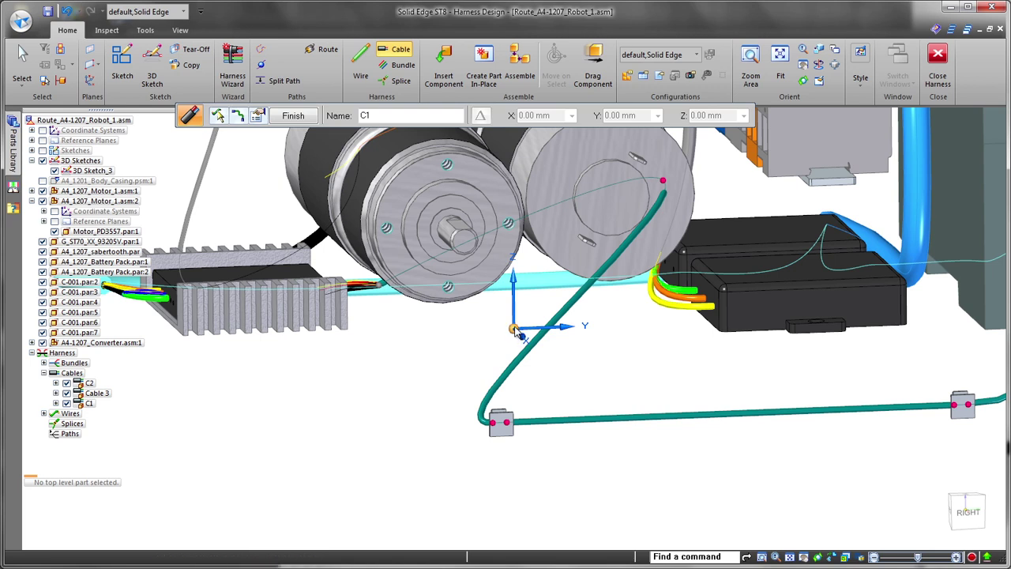
pyautogui.click(780, 350)
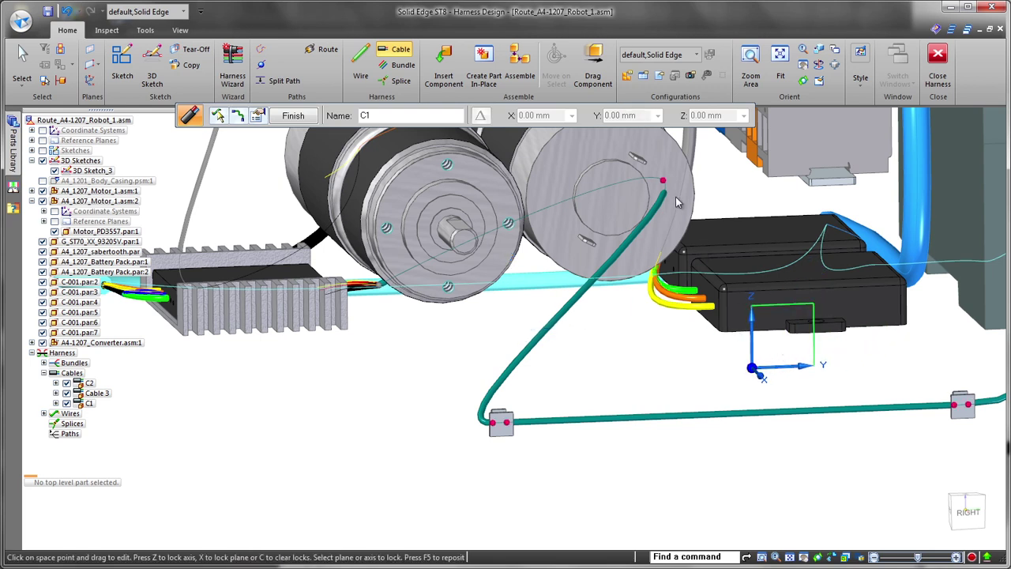
pyautogui.moveTo(666, 184); pyautogui.dragTo(519, 292)
pyautogui.moveTo(519, 292); pyautogui.dragTo(488, 440, button='middle')
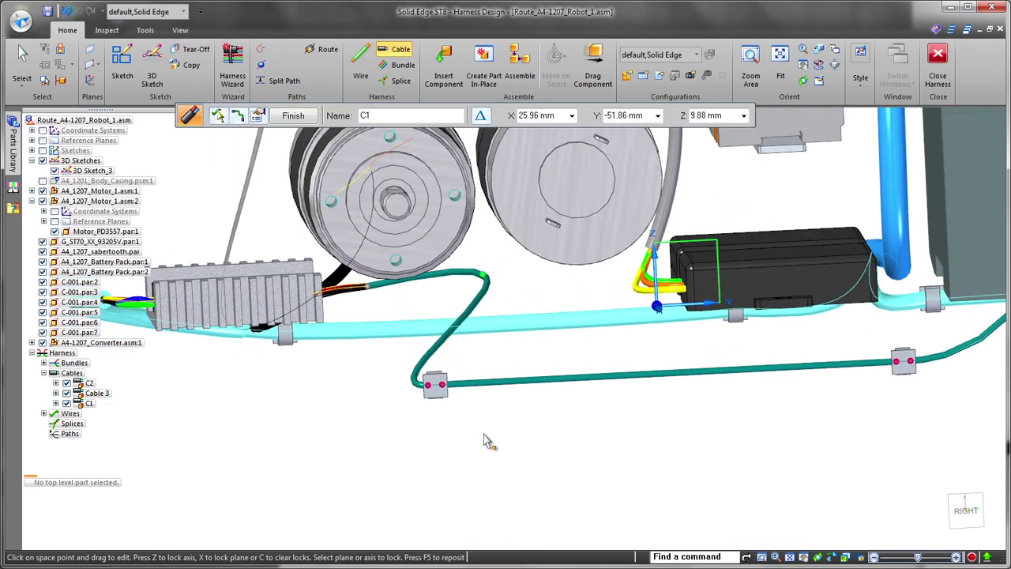
pyautogui.rightClick(486, 437)
pyautogui.press('Escape')
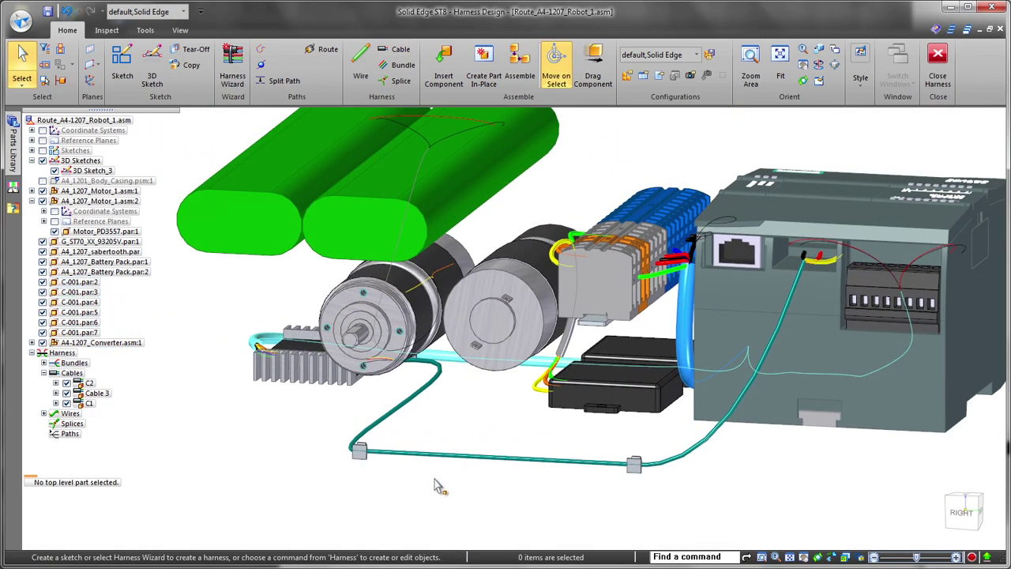
# Split cable C1's path about midway between clips C-001.par:2 and C-001.par:3.
pyautogui.moveTo(434, 486); pyautogui.dragTo(420, 498, button='middle')
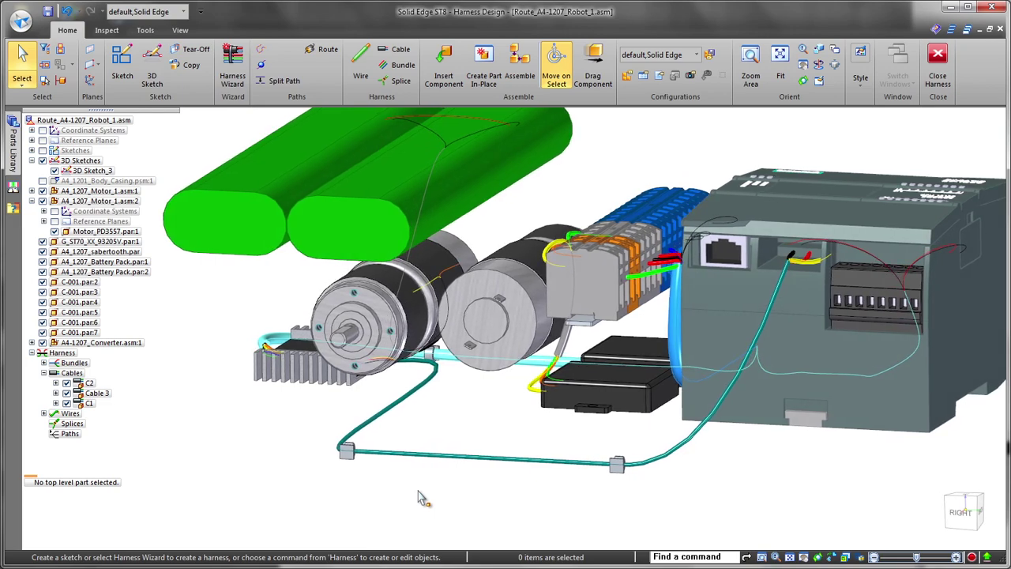
pyautogui.click(283, 81)
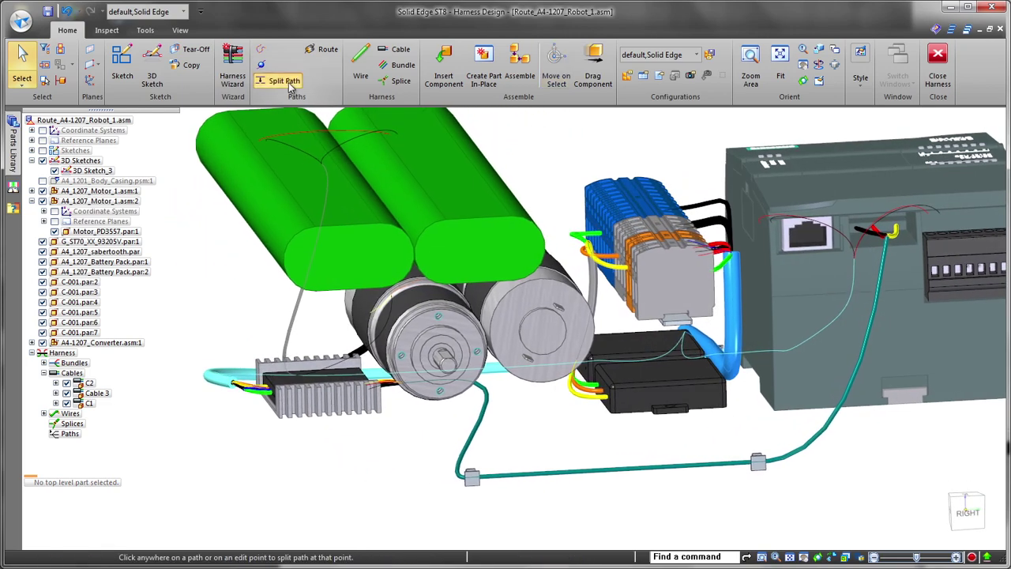
pyautogui.scroll(3, 601, 497)
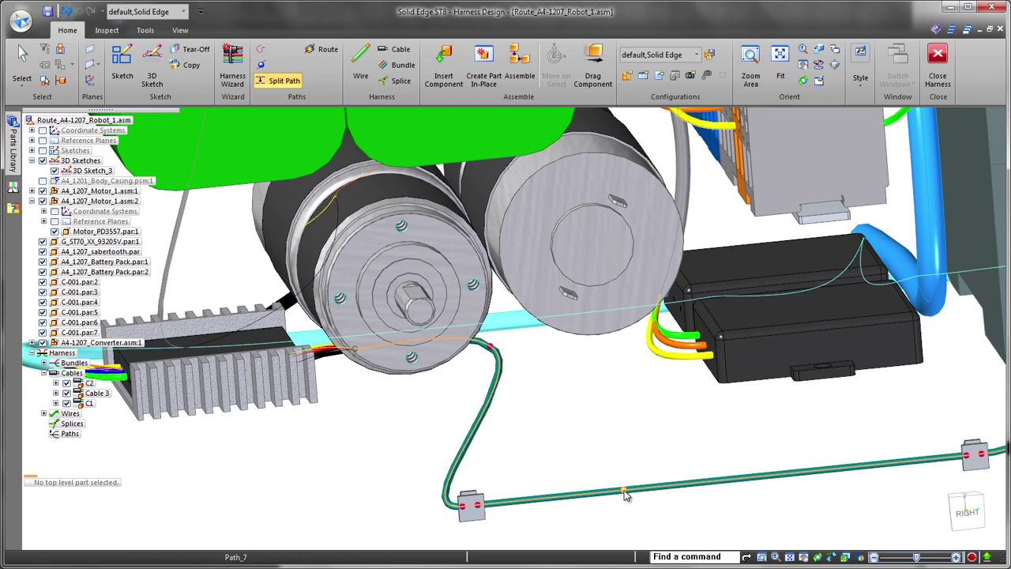
pyautogui.click(624, 493)
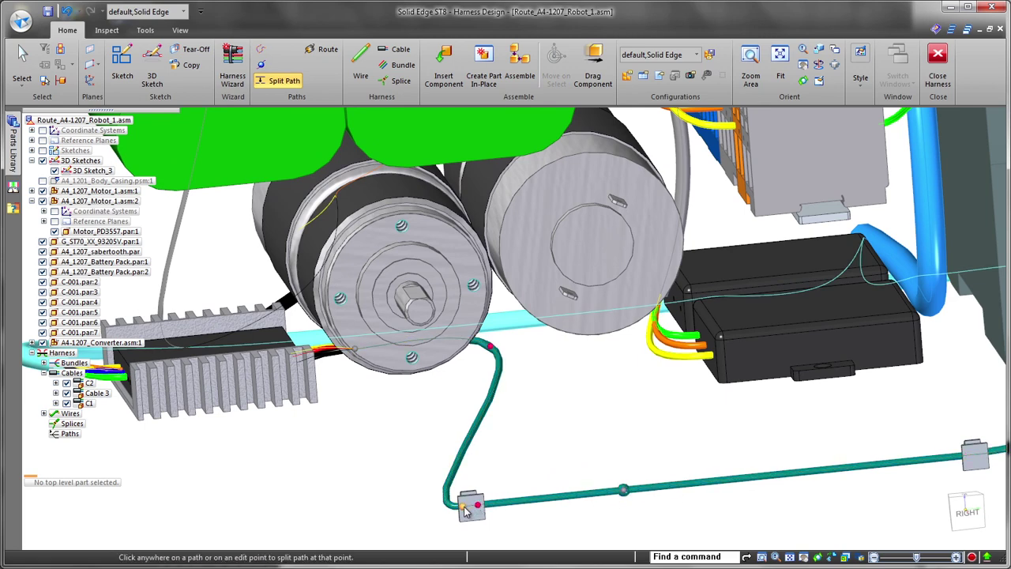
pyautogui.press('Escape')
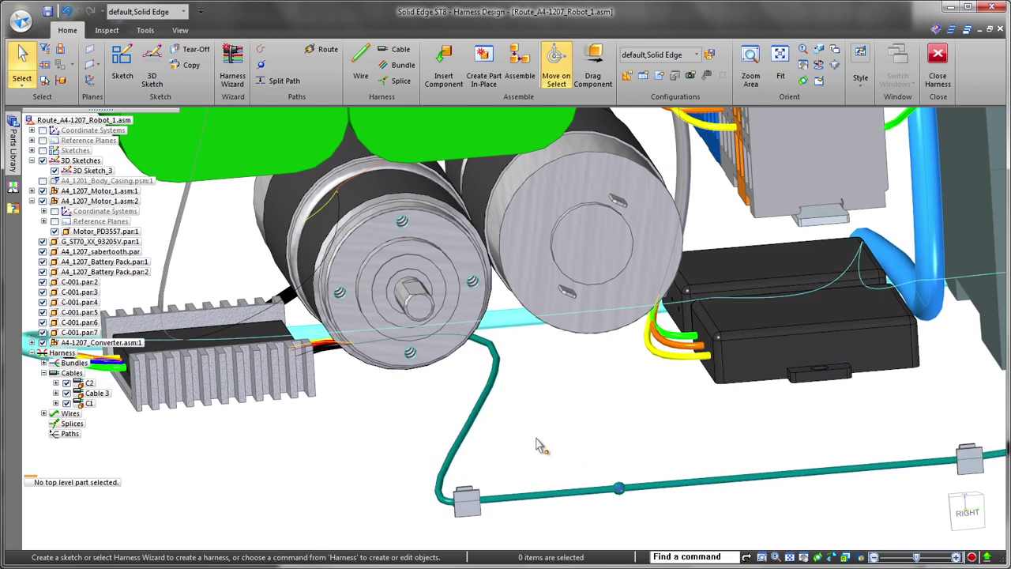
# Draw a new curved path in the right view from the split point up to the second motor's end face.
pyautogui.moveTo(539, 444); pyautogui.dragTo(545, 447, button='middle')
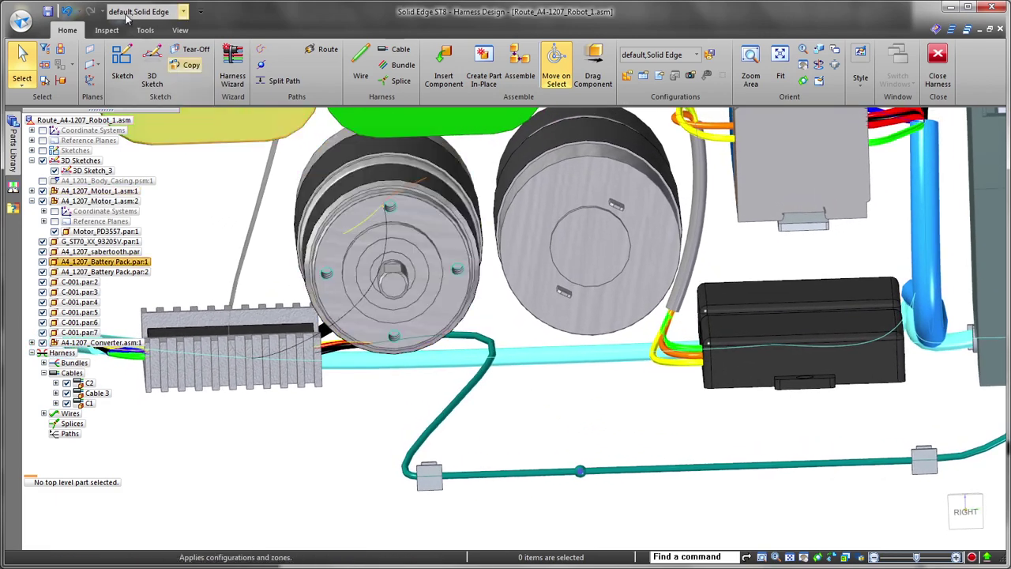
pyautogui.click(261, 51)
pyautogui.click(966, 512)
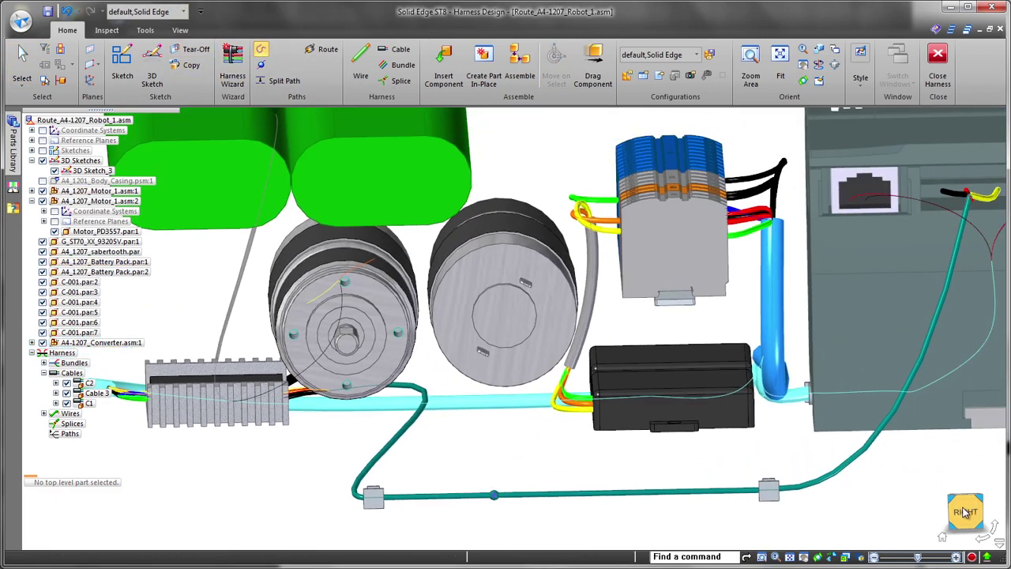
pyautogui.scroll(4, 294, 467)
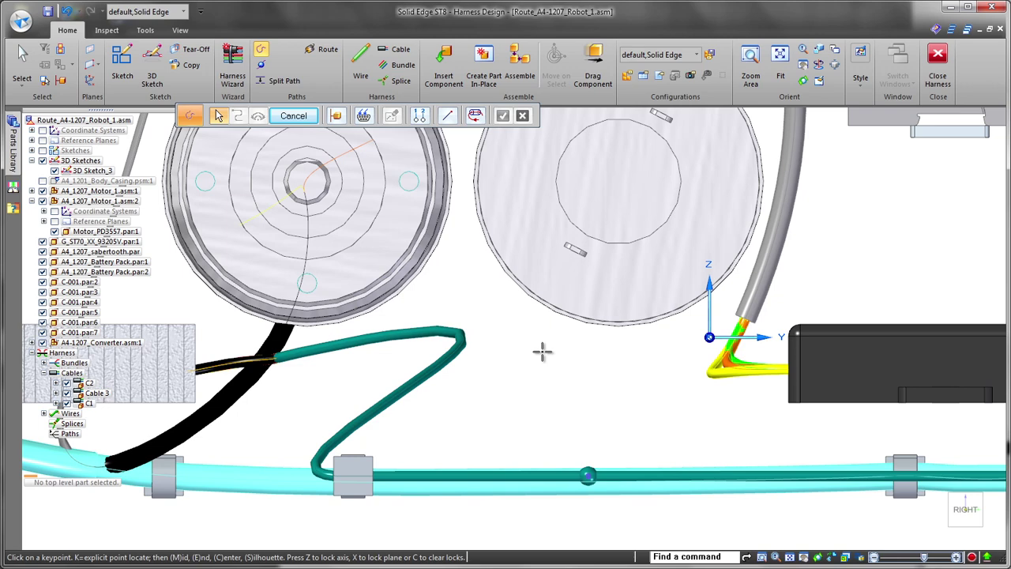
pyautogui.click(615, 427)
pyautogui.rightClick(634, 175)
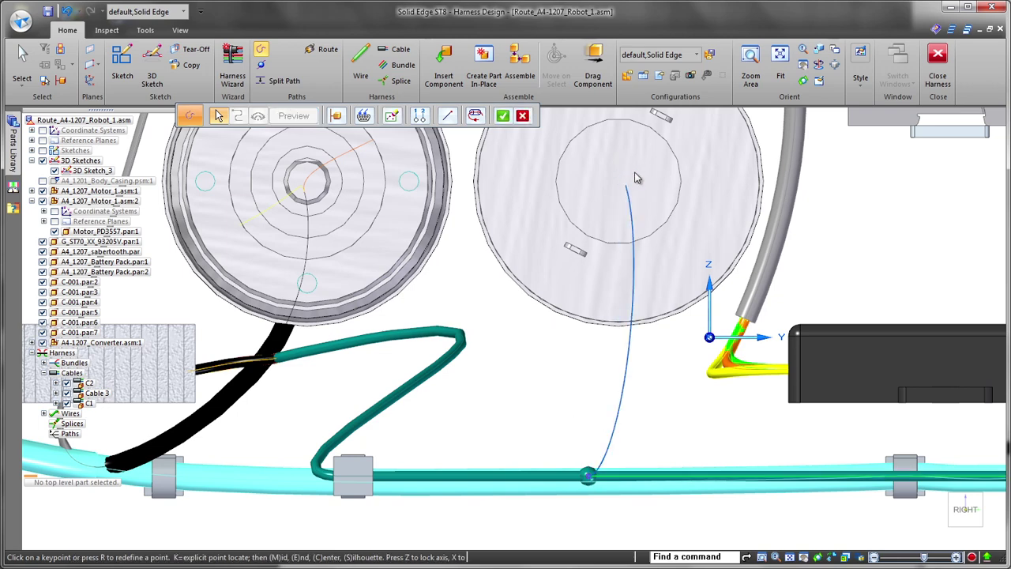
# Reshape the new path in the front view by moving its upper end point sideways to the motor.
pyautogui.moveTo(657, 413)
pyautogui.mouseDown(button='middle')
pyautogui.moveTo(890, 463)
pyautogui.moveTo(917, 393)
pyautogui.mouseUp(button='middle')
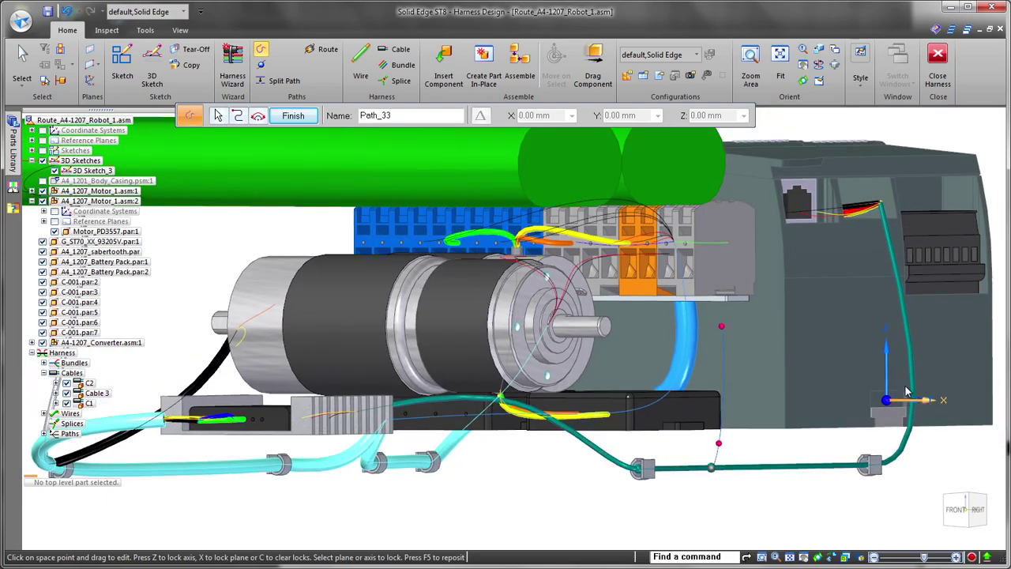
pyautogui.click(956, 510)
pyautogui.moveTo(854, 501); pyautogui.dragTo(833, 367, button='middle')
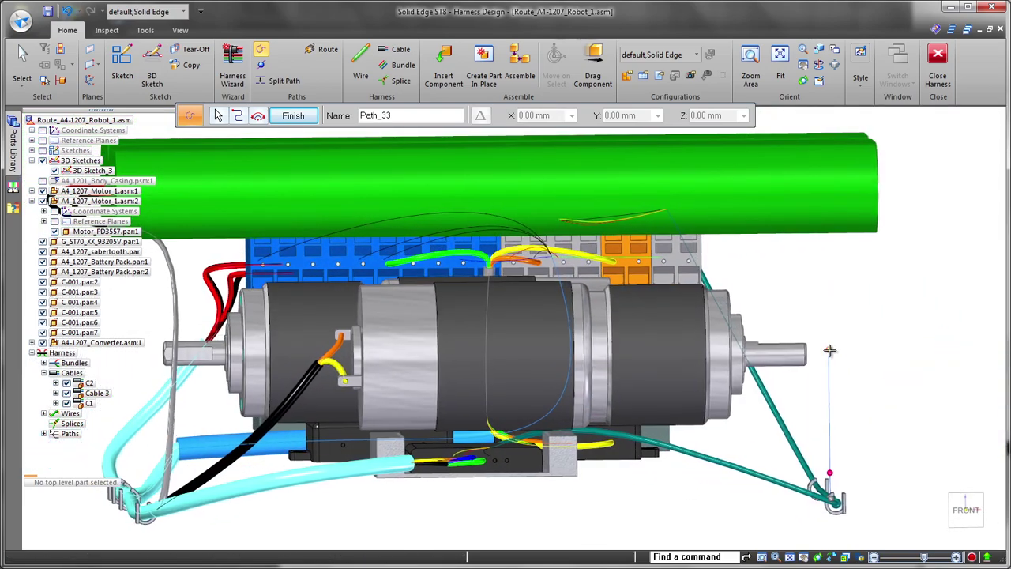
pyautogui.click(682, 359)
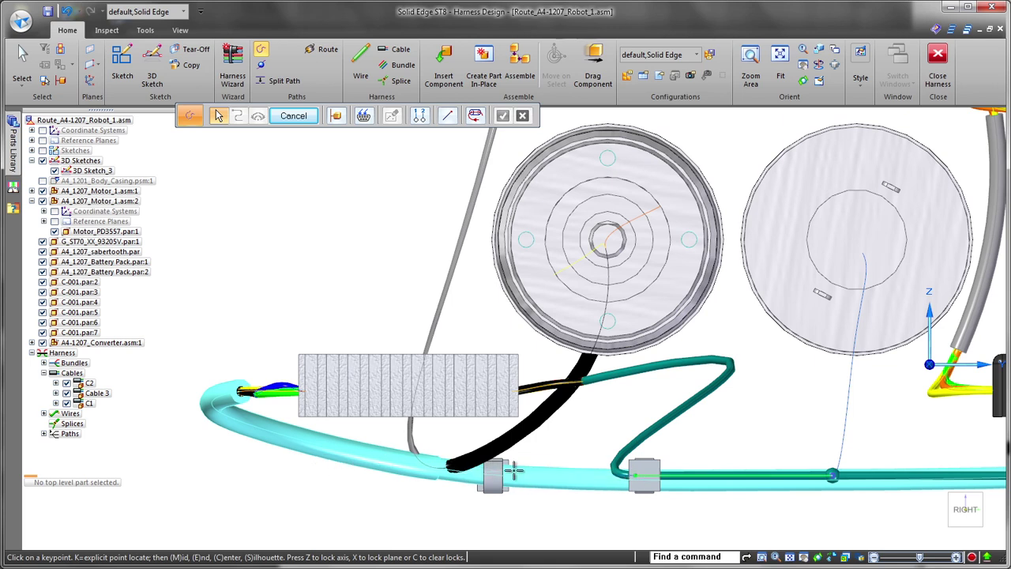
# Draw a new curved path in the right view from clip C-001.par:2 beneath the motors and around to the motor controller's wire end.
pyautogui.click(429, 480)
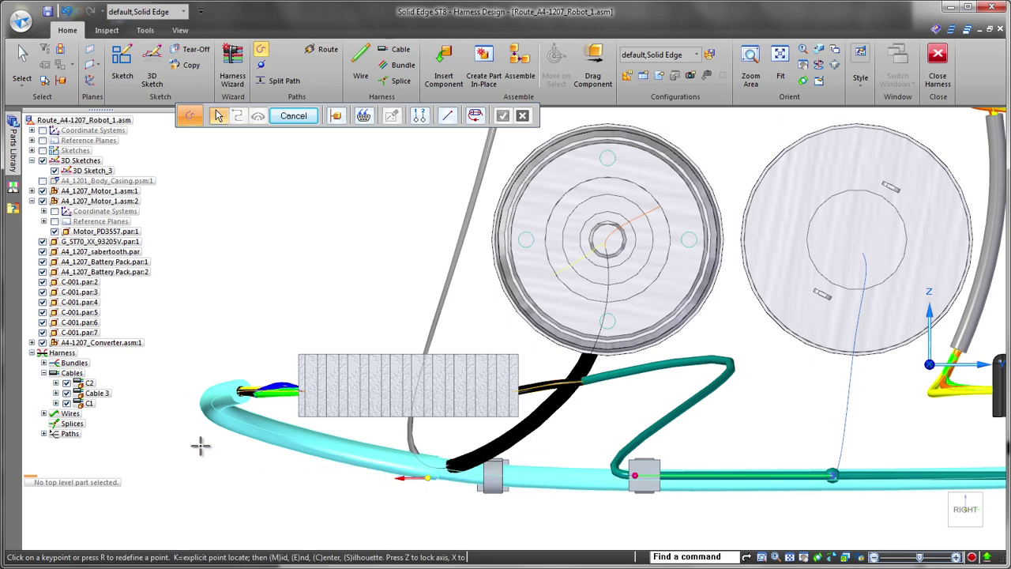
pyautogui.click(201, 444)
pyautogui.rightClick(274, 352)
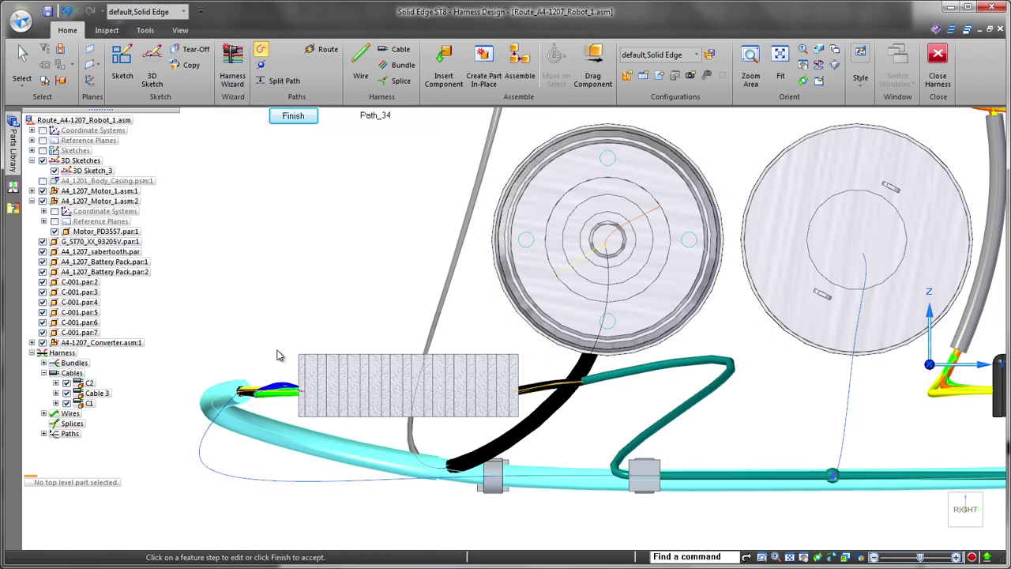
# Reshape the new path in the front view so its free end lies beside the motor controller, and finish Path_34.
pyautogui.moveTo(277, 355); pyautogui.dragTo(764, 424, button='middle')
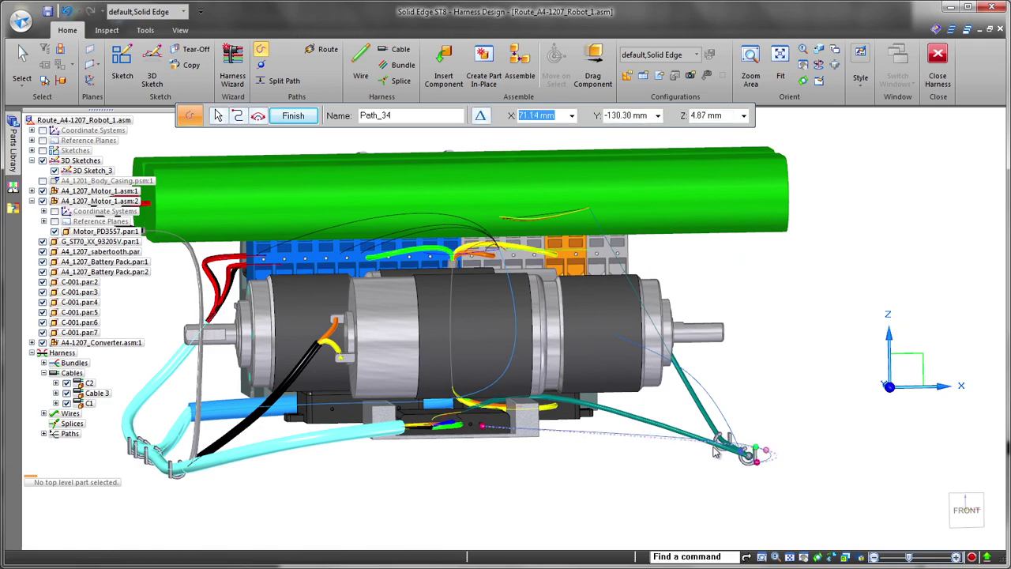
pyautogui.moveTo(645, 441); pyautogui.dragTo(522, 523, button='middle')
pyautogui.rightClick(211, 498)
pyautogui.press('Escape')
# Begin a new wire and display the connector information of the second motor's terminals.
pyautogui.scroll(8, 525, 528)
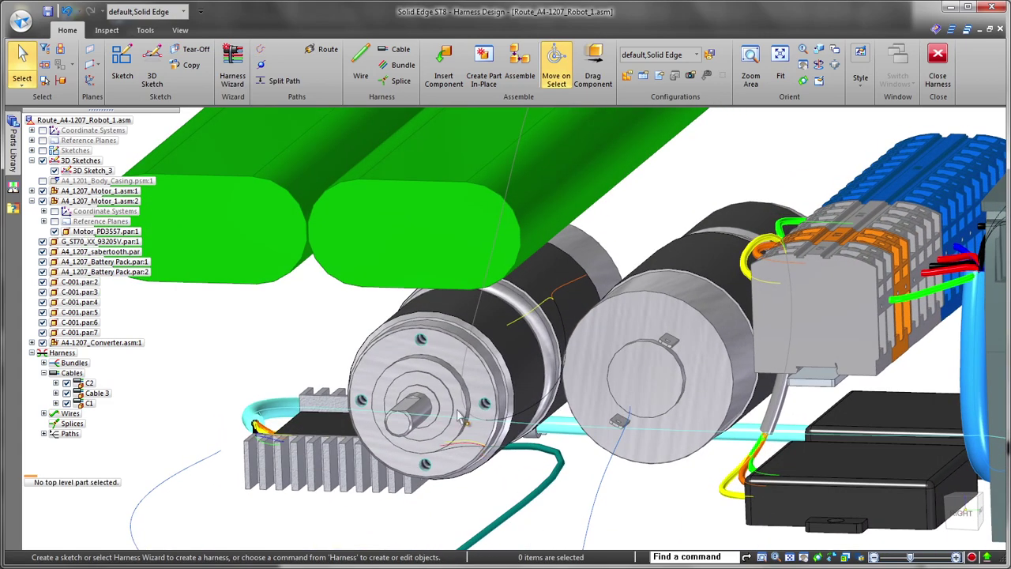
pyautogui.click(360, 65)
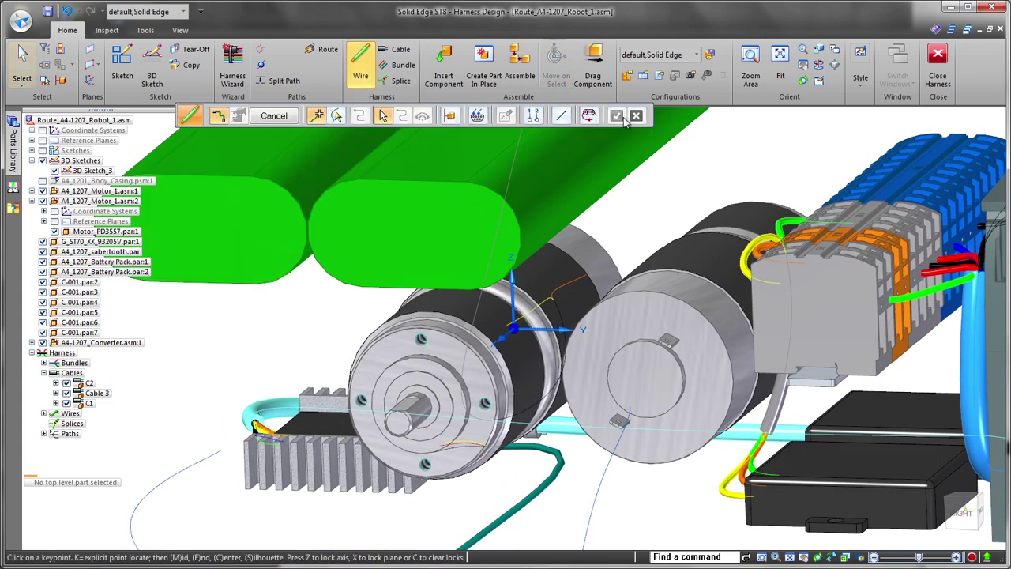
pyautogui.scroll(2, 756, 144)
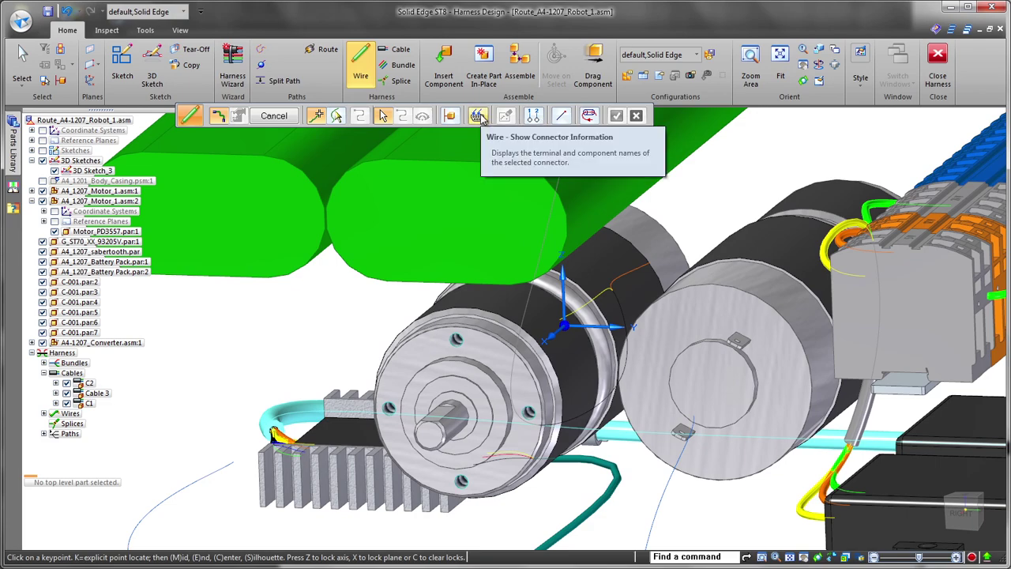
pyautogui.click(479, 117)
pyautogui.click(761, 426)
pyautogui.scroll(5, 779, 427)
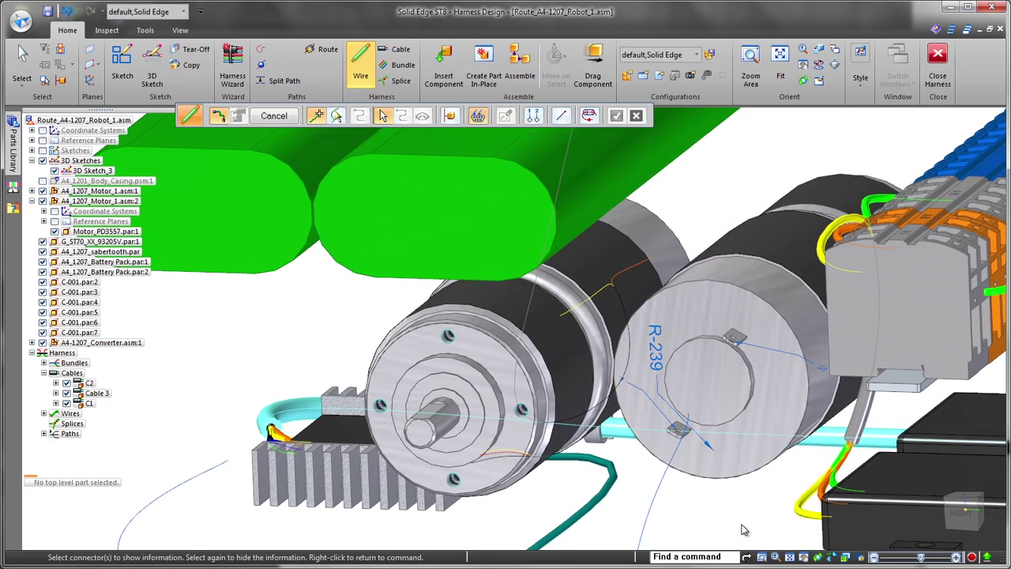
pyautogui.rightClick(713, 504)
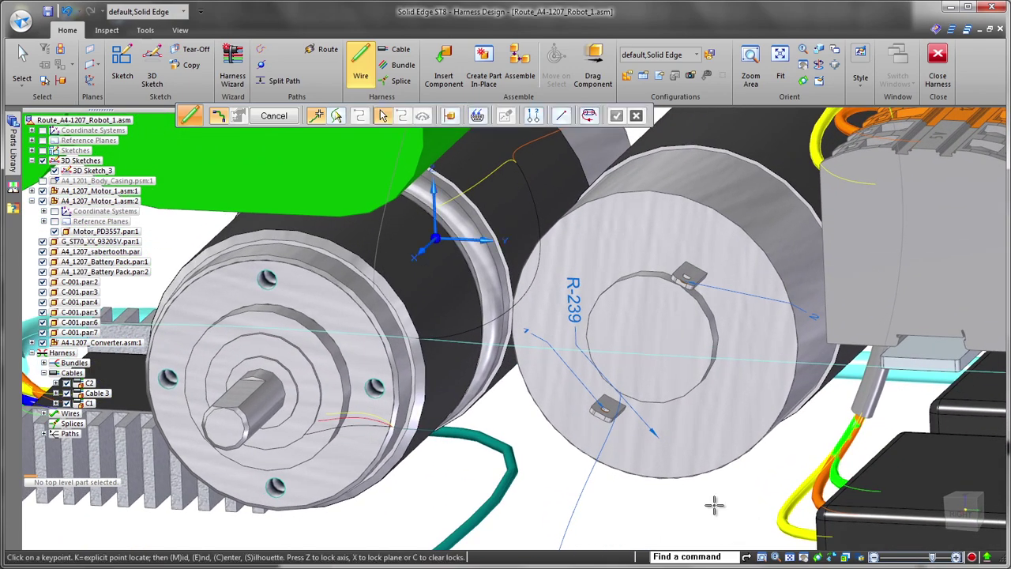
# Route a 26-gage Stranded Copper Yellow wire from motor terminal 1 to the controller's free hole nearest the cable, adjusting its tangent at the motor.
pyautogui.click(534, 116)
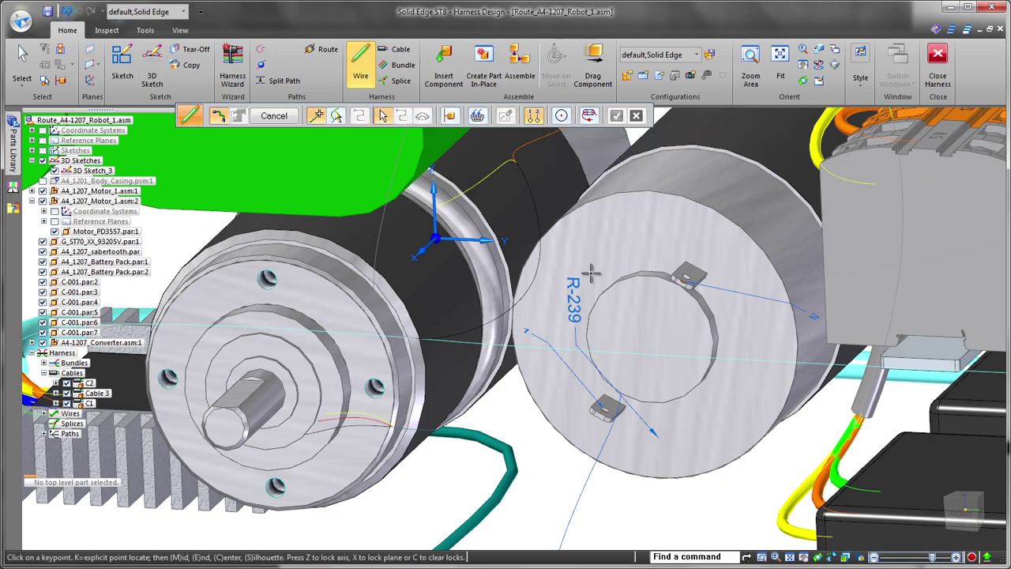
pyautogui.click(605, 409)
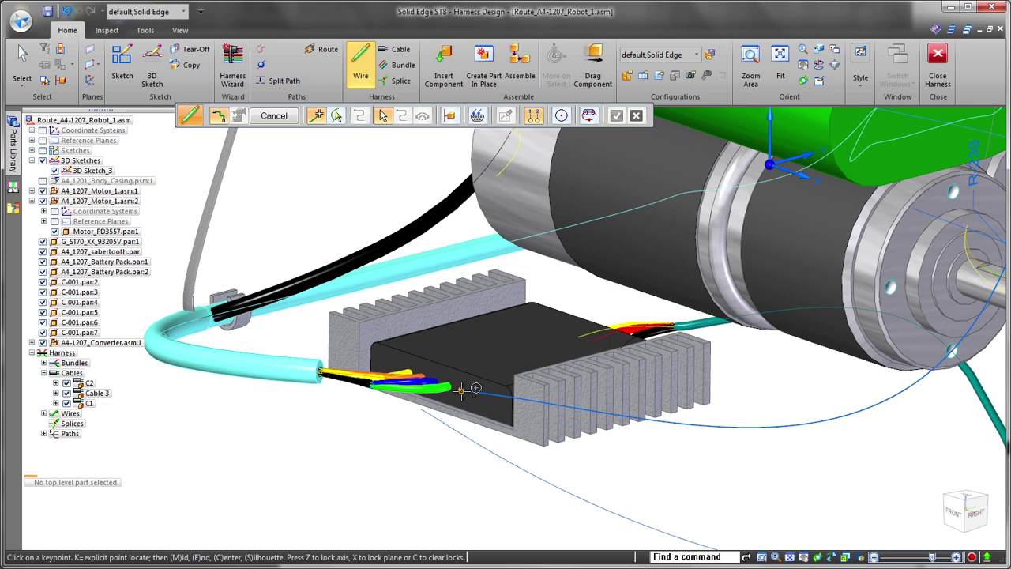
pyautogui.click(476, 388)
pyautogui.rightClick(464, 388)
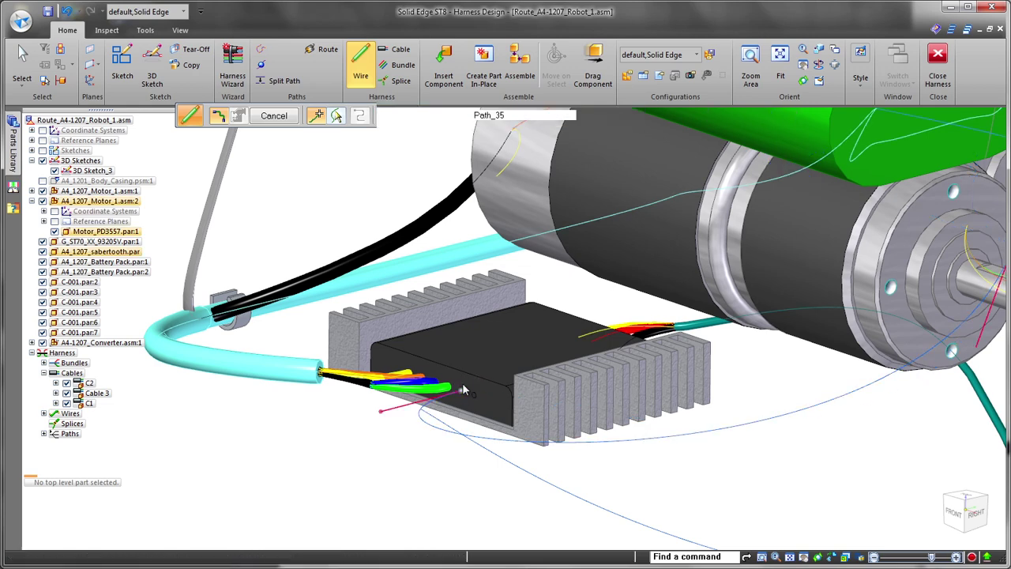
pyautogui.rightClick(463, 388)
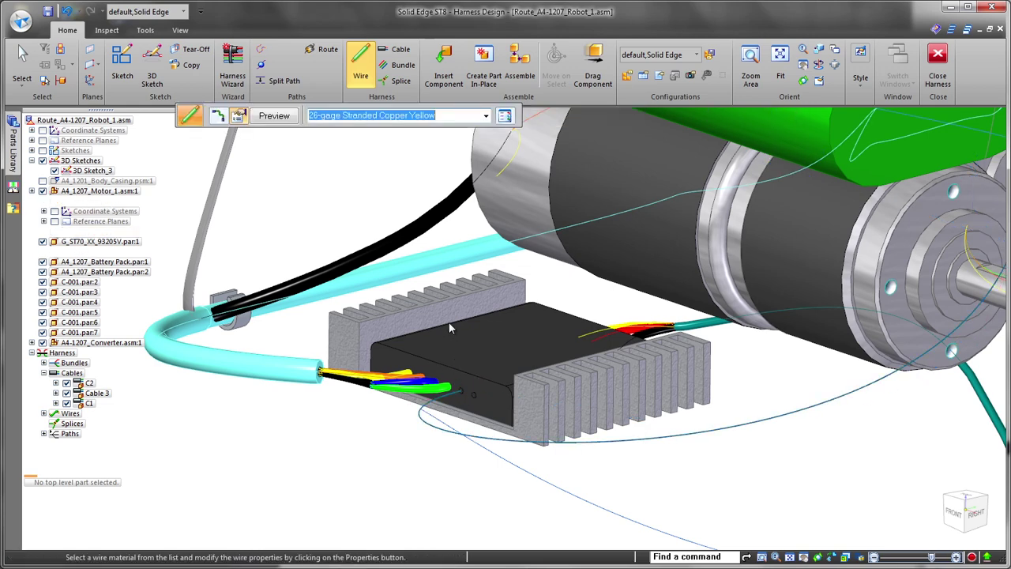
pyautogui.rightClick(652, 495)
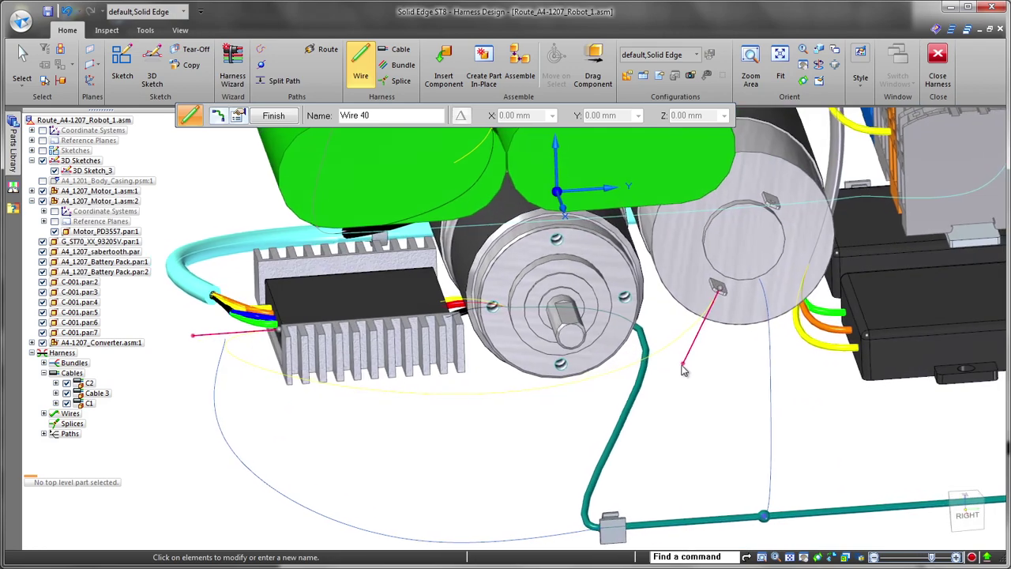
pyautogui.moveTo(683, 365); pyautogui.dragTo(727, 276)
pyautogui.rightClick(723, 391)
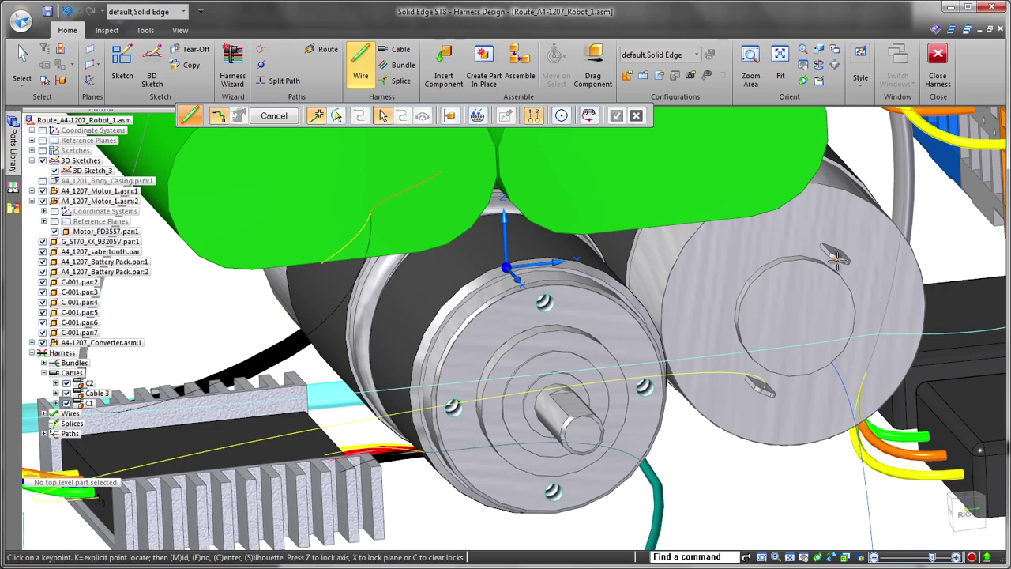
# Route a red wire from motor terminal 2 to the controller's remaining free hole and adjust its end tangent there.
pyautogui.moveTo(836, 258); pyautogui.dragTo(415, 395, button='middle')
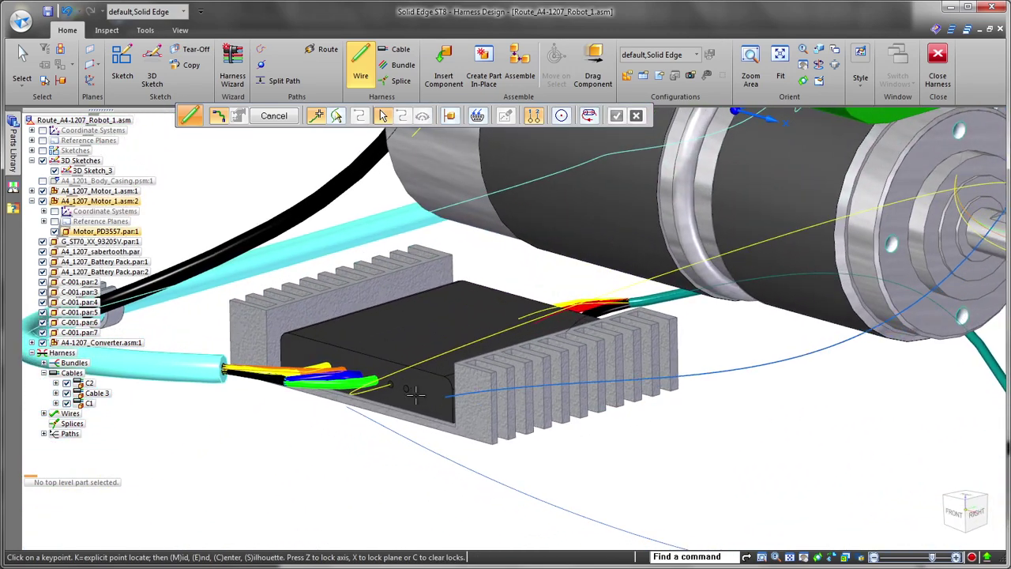
pyautogui.click(407, 388)
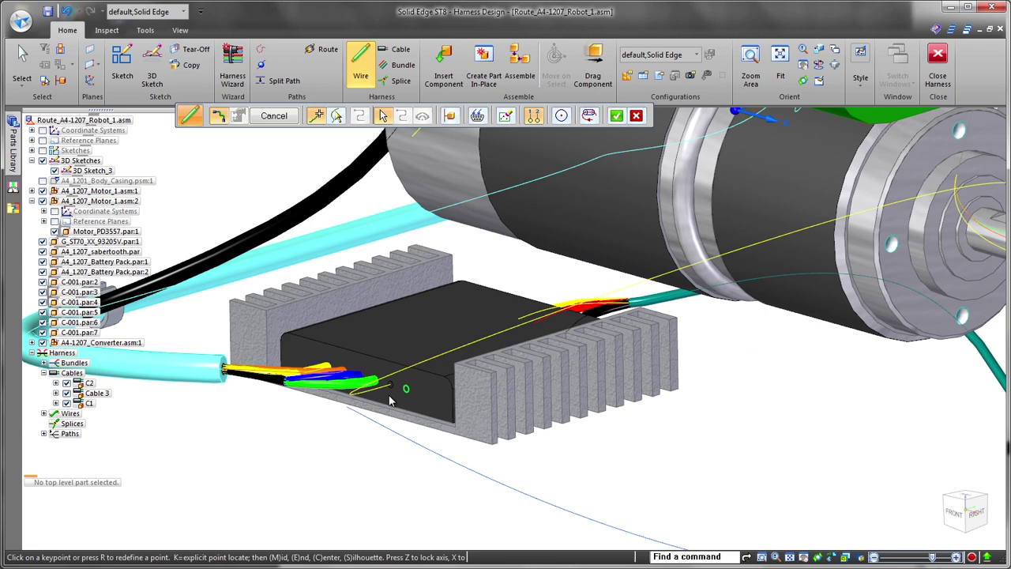
pyautogui.click(389, 395)
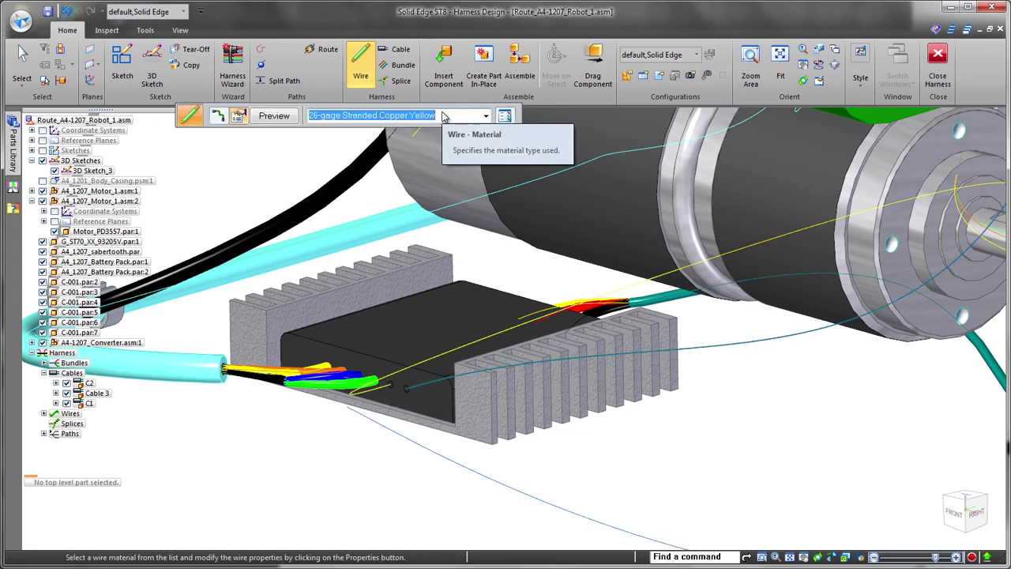
pyautogui.rightClick(413, 361)
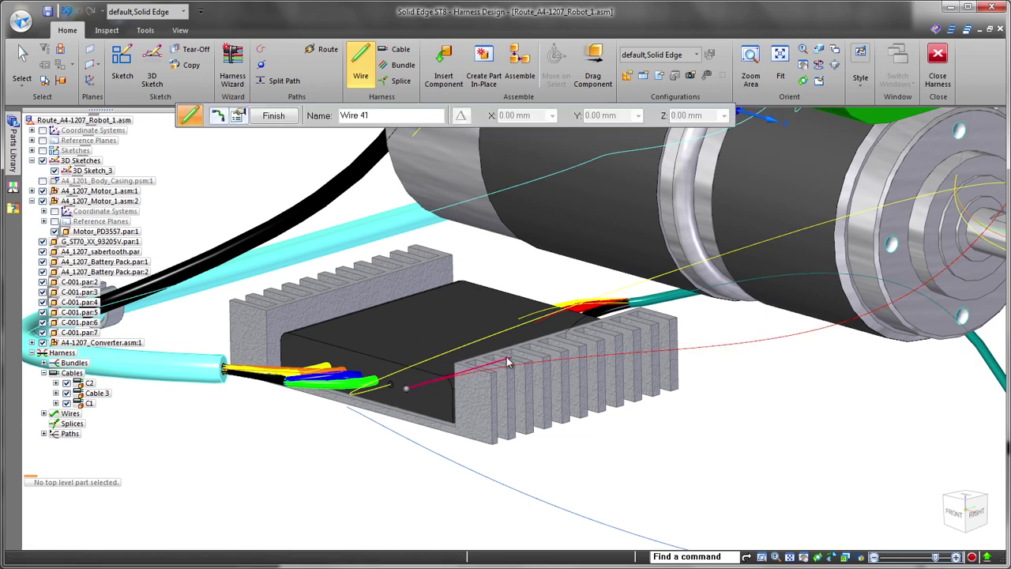
pyautogui.moveTo(508, 357); pyautogui.dragTo(389, 395)
pyautogui.moveTo(381, 408); pyautogui.dragTo(662, 454, button='middle')
pyautogui.rightClick(662, 455)
pyautogui.rightClick(663, 452)
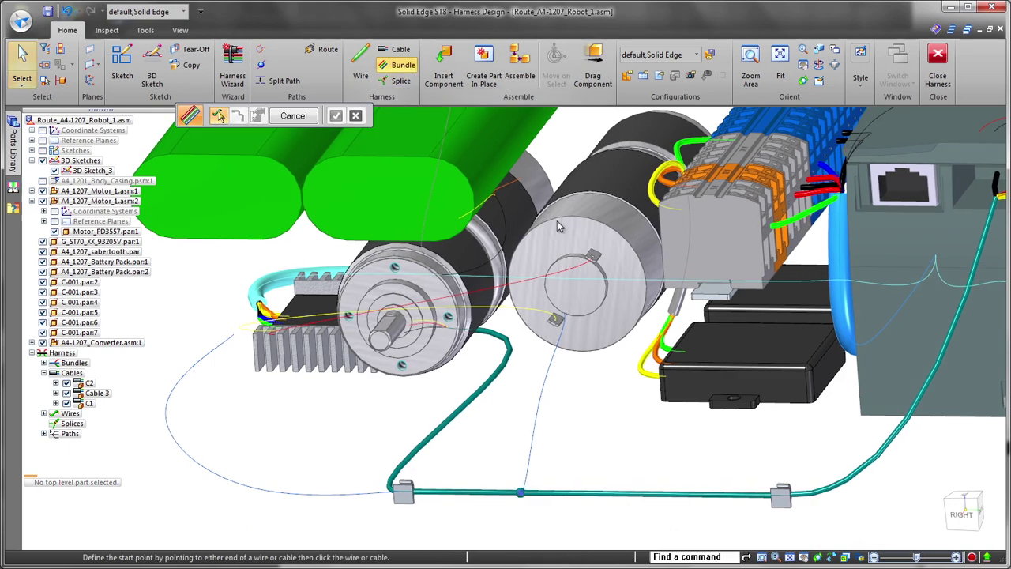
# Start a bundle containing the red and yellow wires that run from the second motor to the controller.
pyautogui.scroll(4, 557, 226)
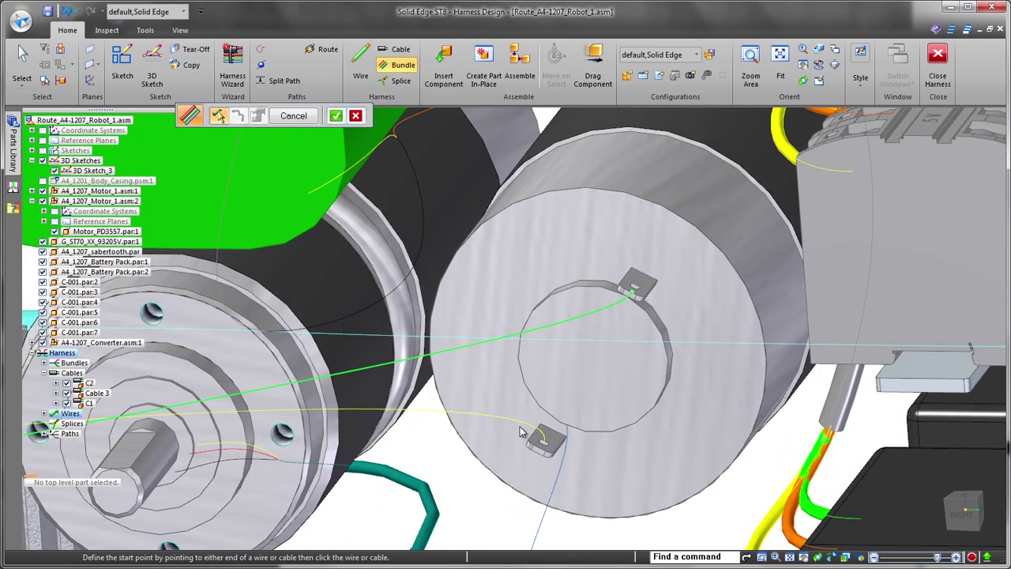
pyautogui.click(522, 426)
pyautogui.moveTo(524, 510); pyautogui.dragTo(510, 421, button='middle')
pyautogui.rightClick(510, 421)
# Route the bundle along the motor branch, the clip section from the split point, and the curved path to the controller.
pyautogui.click(558, 299)
pyautogui.scroll(-3, 558, 298)
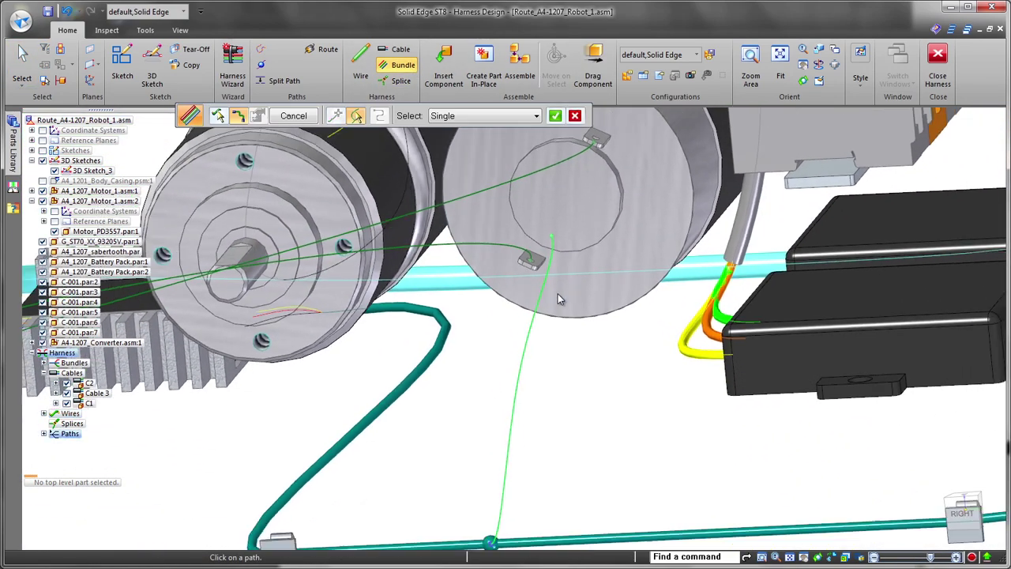
pyautogui.click(269, 464)
pyautogui.scroll(-3, 510, 514)
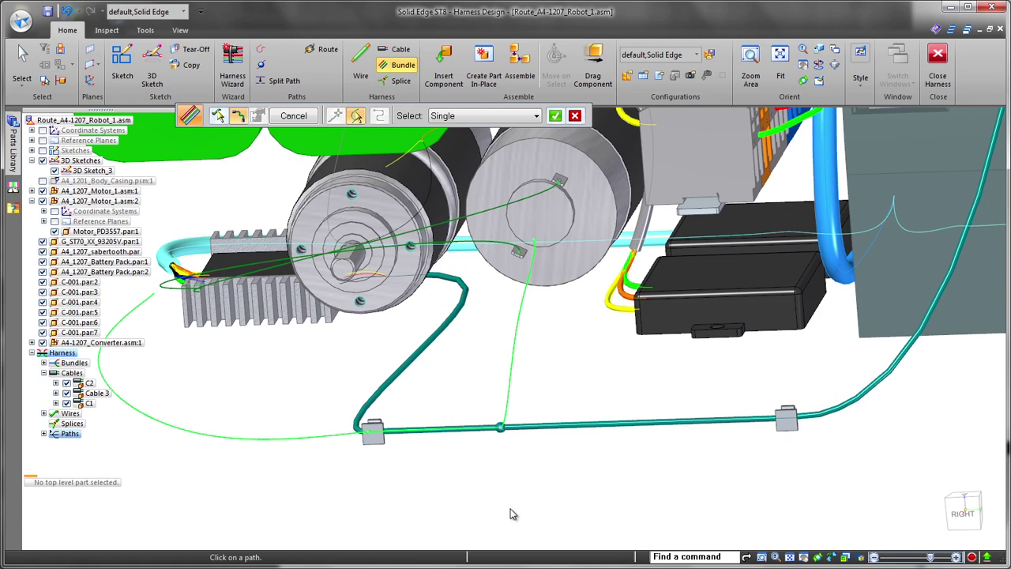
pyautogui.rightClick(324, 503)
# Set the bundle's color to dark gray and finish the bundle.
pyautogui.click(524, 117)
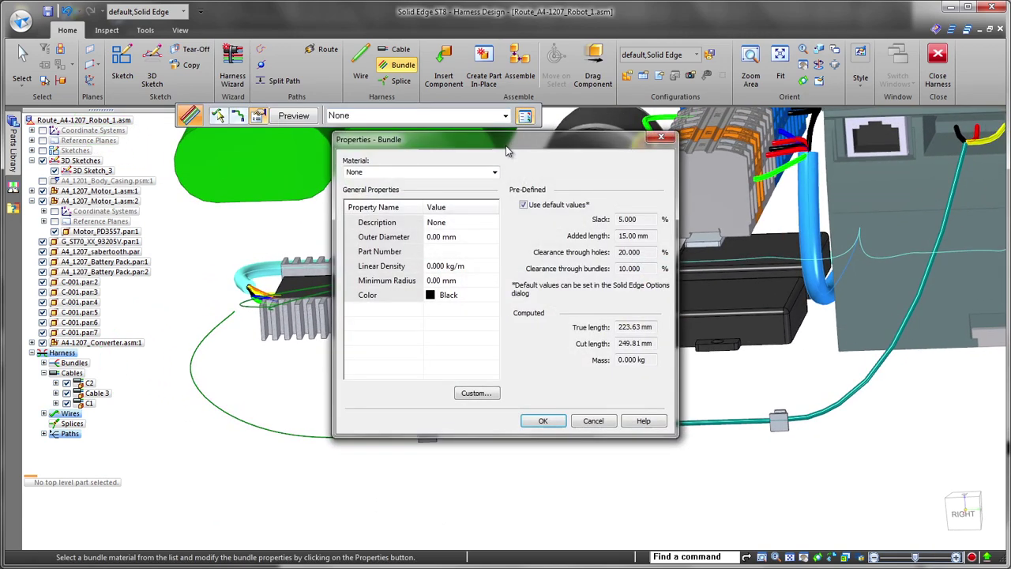
pyautogui.click(492, 296)
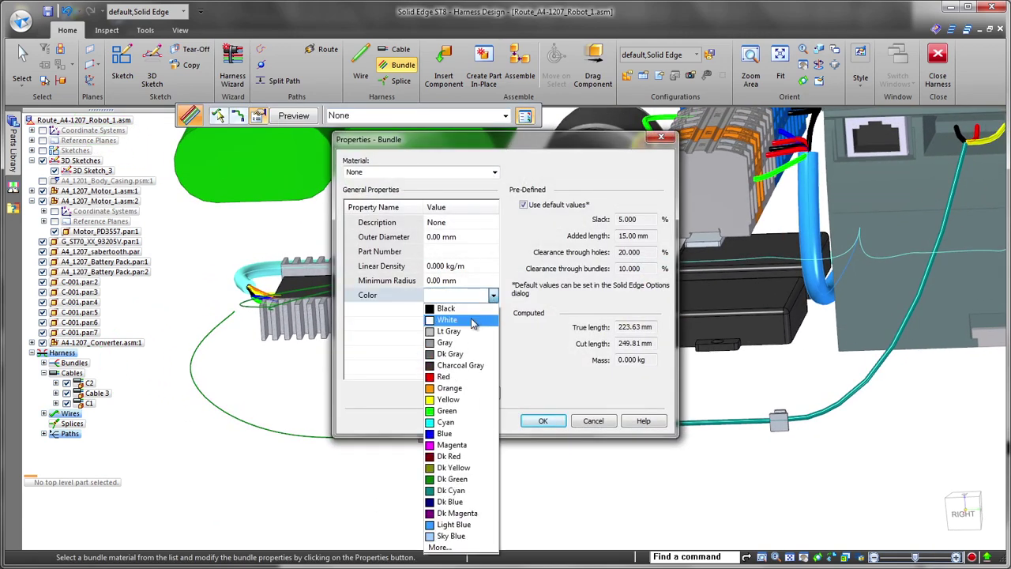
pyautogui.click(459, 358)
pyautogui.click(543, 421)
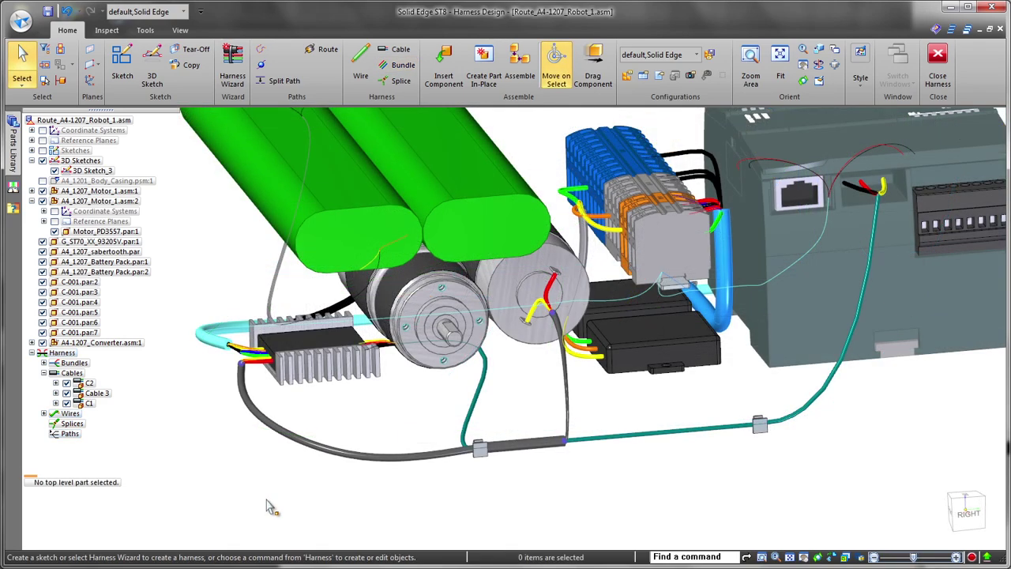
# Move clip C-001.par:2 about 4.3 mm along the cable, away from the bundle's split point.
pyautogui.click(480, 448)
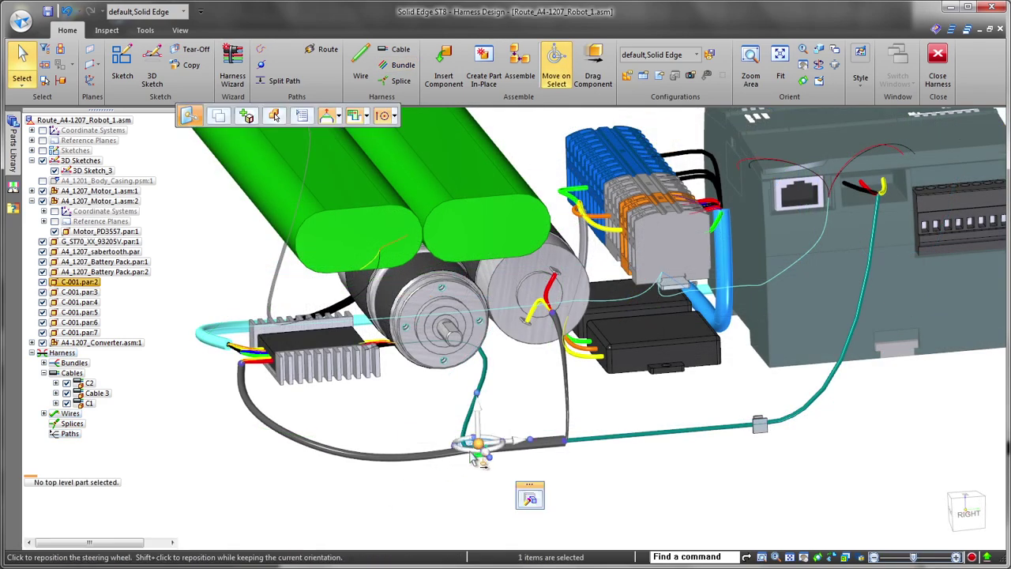
pyautogui.click(521, 449)
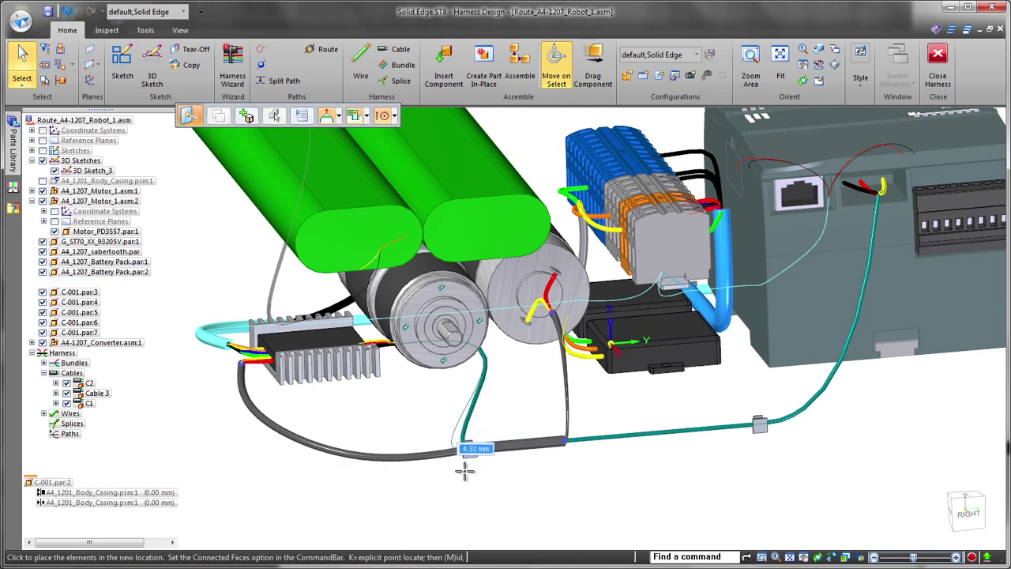
pyautogui.click(464, 471)
pyautogui.press('Escape')
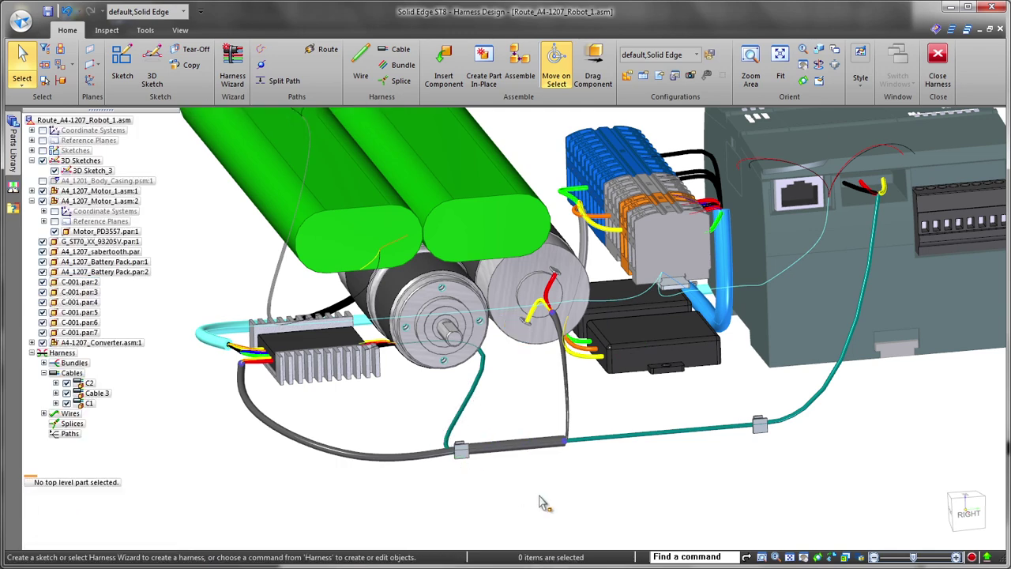
# Edit A4-1207_Converter.asm in place, open its harness design environment and orient the view isometrically.
pyautogui.hotkey('ctrl', 'shift', 'f')
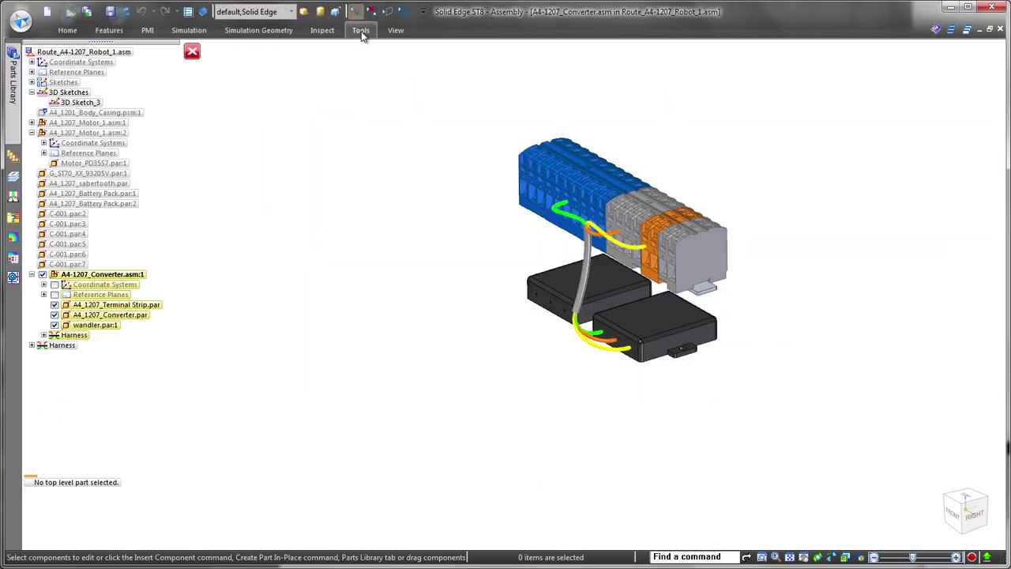
pyautogui.click(360, 31)
pyautogui.click(599, 65)
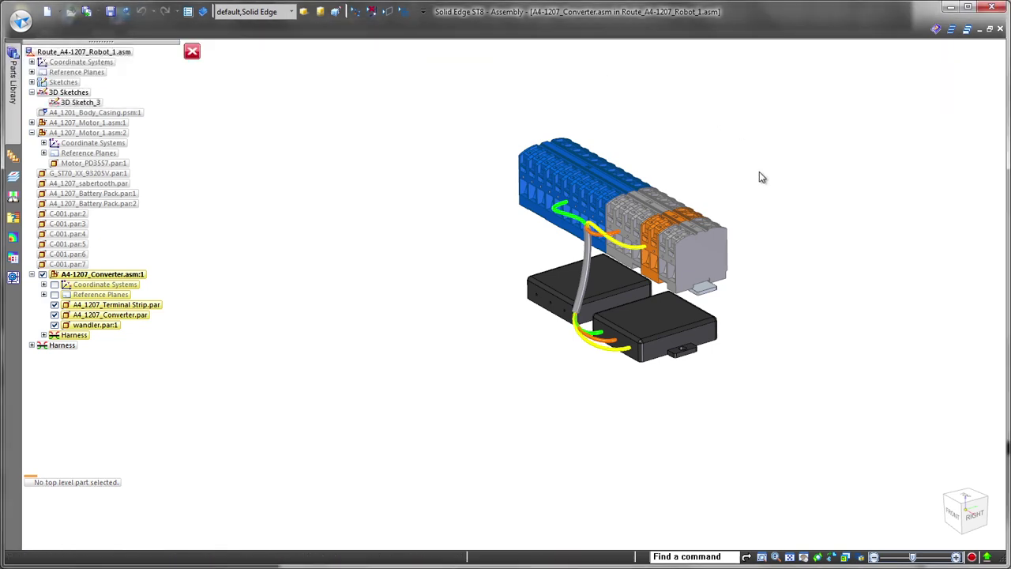
pyautogui.hotkey('ctrl', 'i')
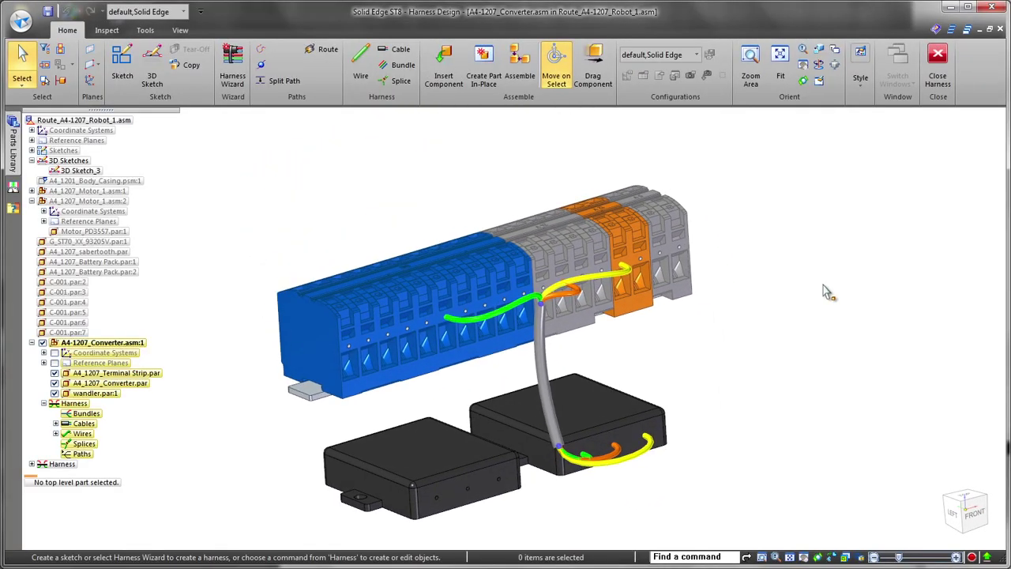
# Add a Barrel Splice Nylon Blue at the lower end of the gray cable, where the wires branch to the converter.
pyautogui.click(401, 81)
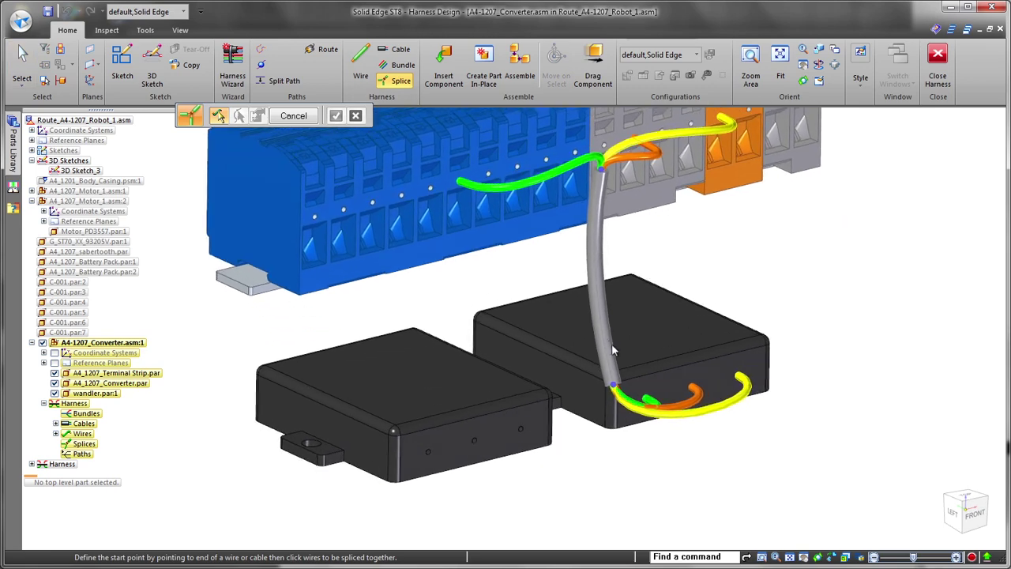
pyautogui.click(616, 385)
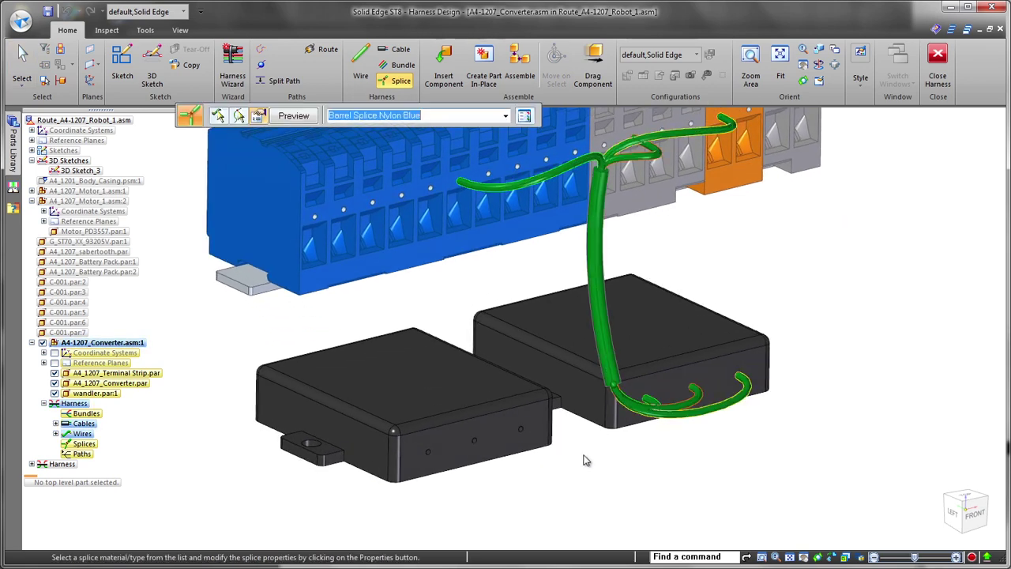
pyautogui.click(504, 115)
pyautogui.click(473, 129)
pyautogui.rightClick(756, 234)
pyautogui.rightClick(803, 226)
pyautogui.press('Escape')
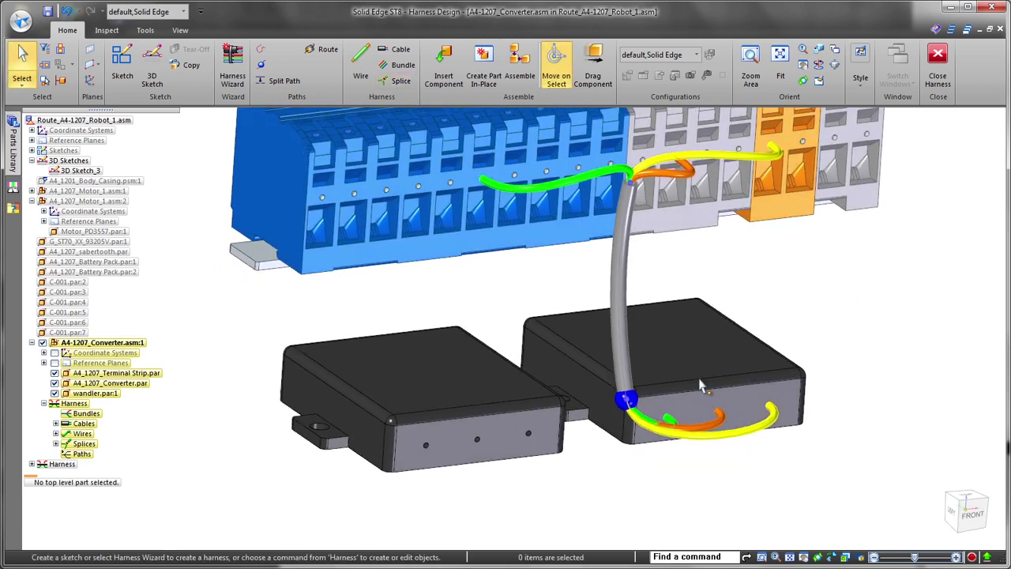
# Connect the unwired converter's three pin holes to the blue splice with green, orange and yellow wires.
pyautogui.click(361, 62)
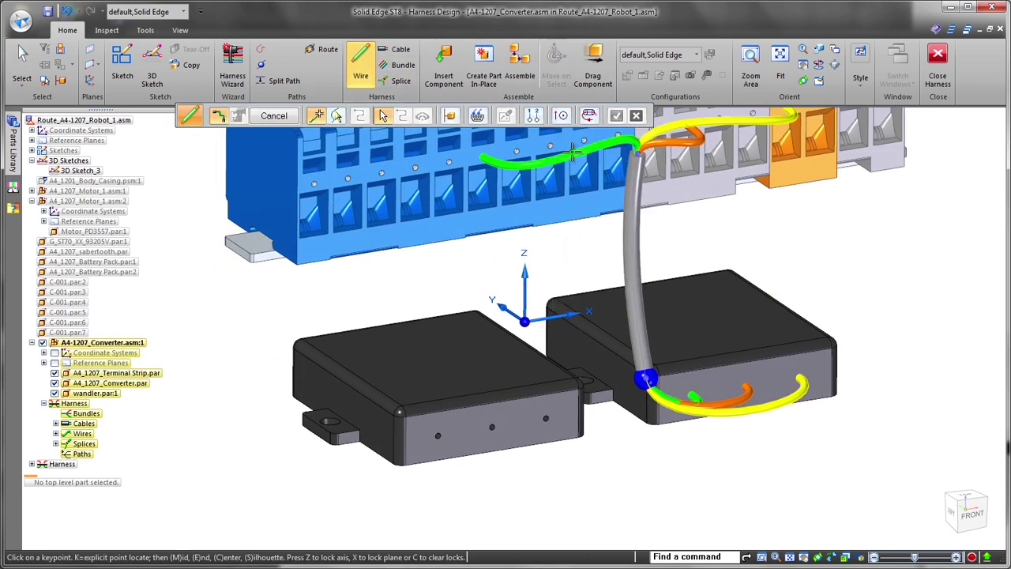
pyautogui.click(594, 419)
pyautogui.click(645, 379)
pyautogui.click(485, 116)
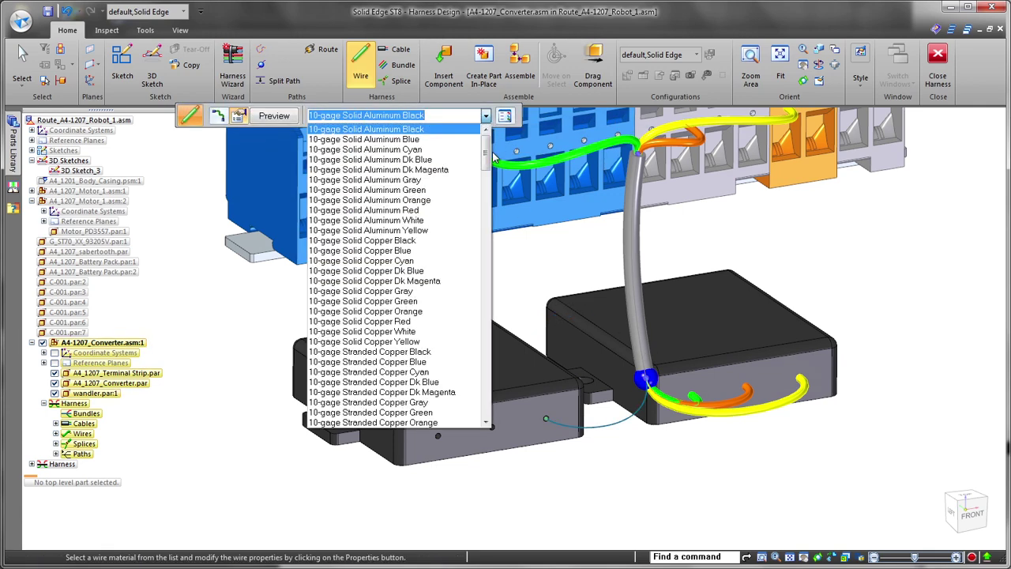
pyautogui.scroll(-10, 443, 379)
pyautogui.click(451, 388)
pyautogui.rightClick(601, 482)
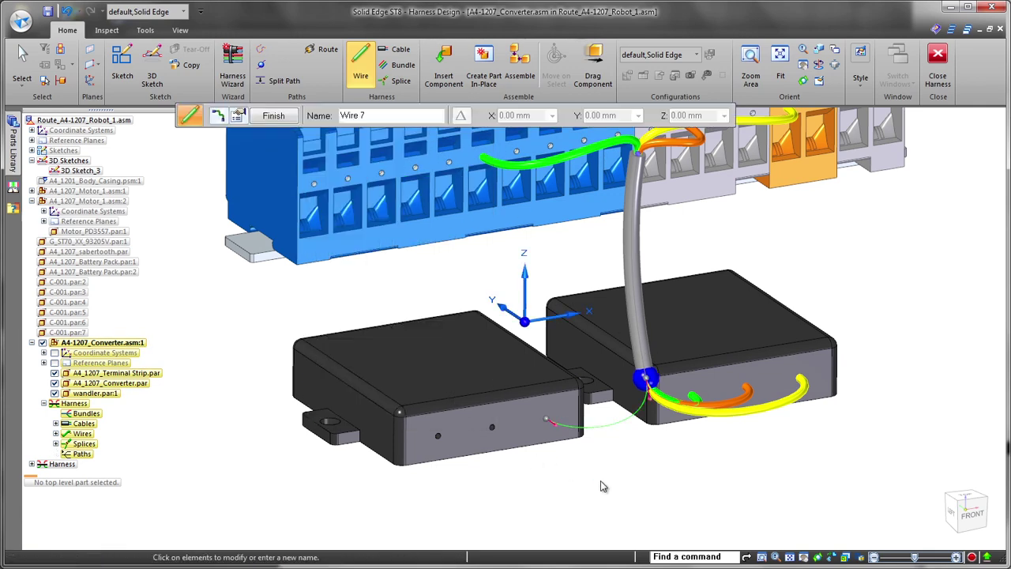
pyautogui.rightClick(510, 463)
pyautogui.click(492, 427)
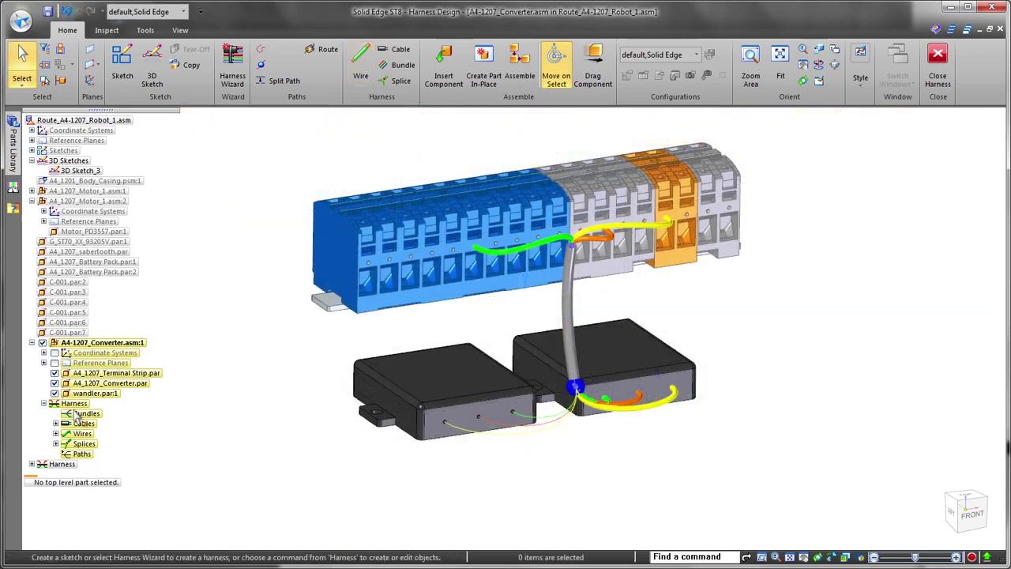
pyautogui.rightClick(87, 411)
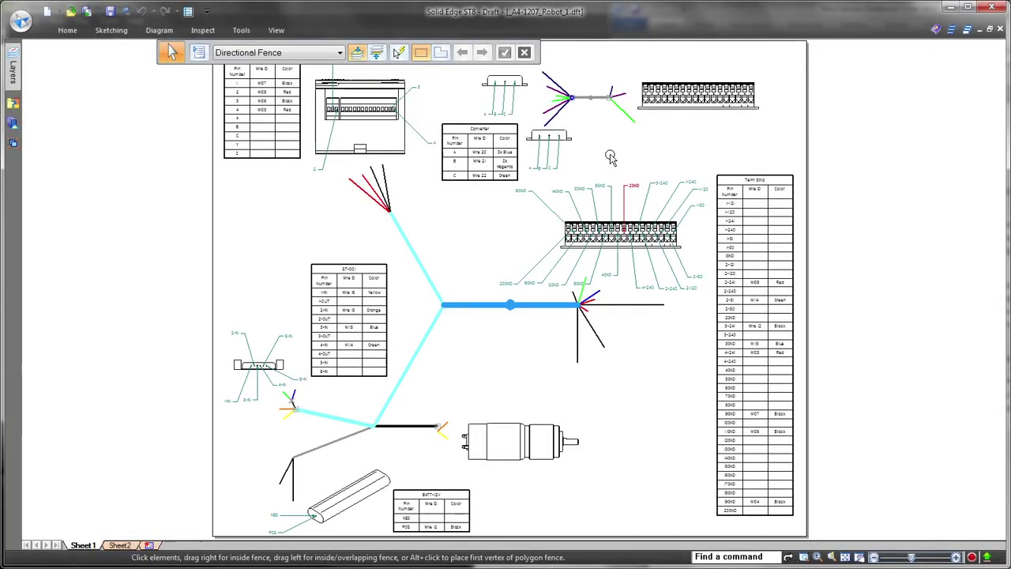
# In drawing _A4-1207_Robot_1.dft, set up a callout whose text references the Wiring Harness Name value (%CE).
pyautogui.scroll(5, 609, 177)
pyautogui.moveTo(609, 227)
pyautogui.mouseDown(button='middle')
pyautogui.moveTo(603, 289)
pyautogui.moveTo(549, 311)
pyautogui.moveTo(551, 349)
pyautogui.mouseUp(button='middle')
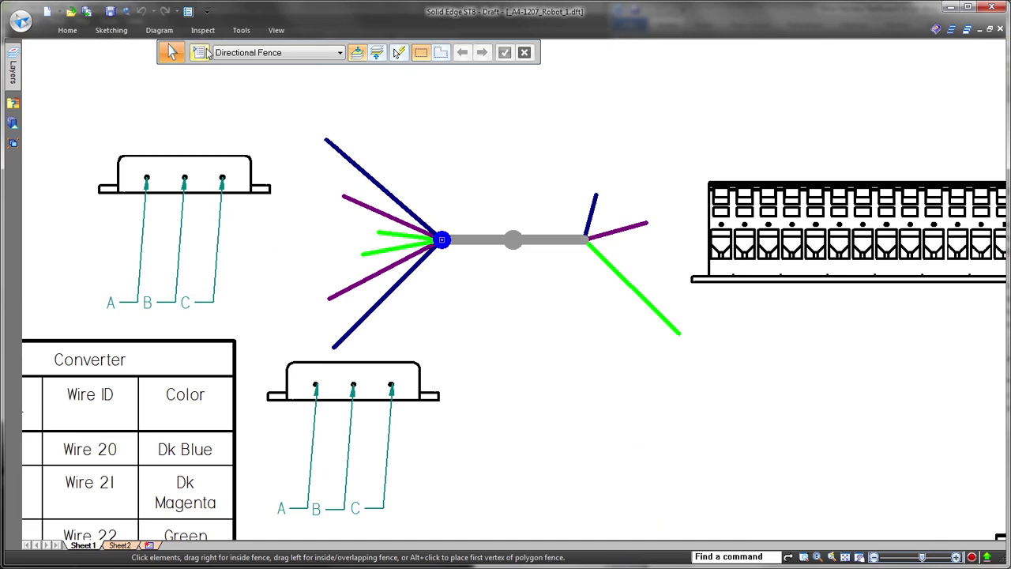
pyautogui.click(159, 30)
pyautogui.click(503, 79)
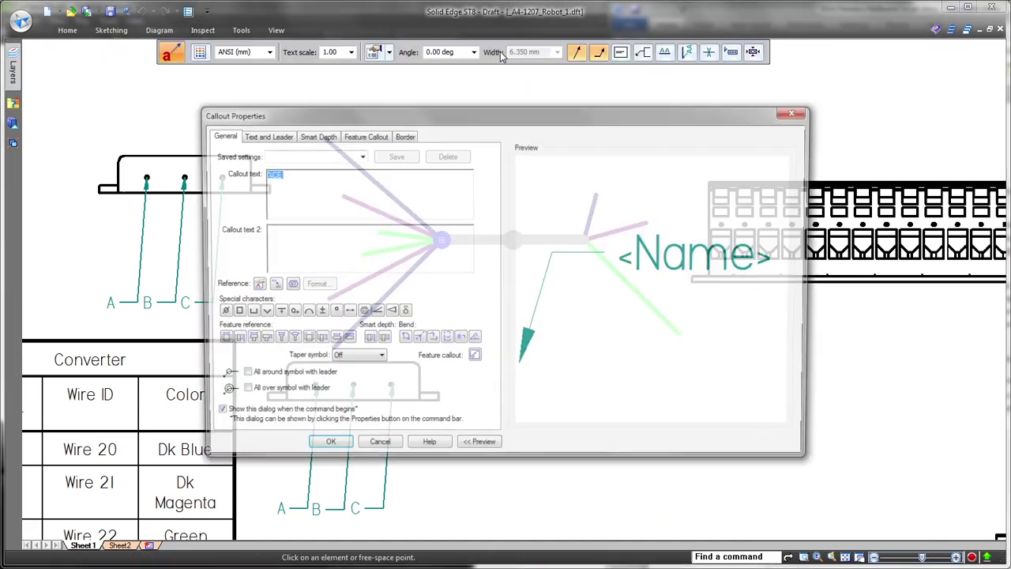
pyautogui.click(289, 286)
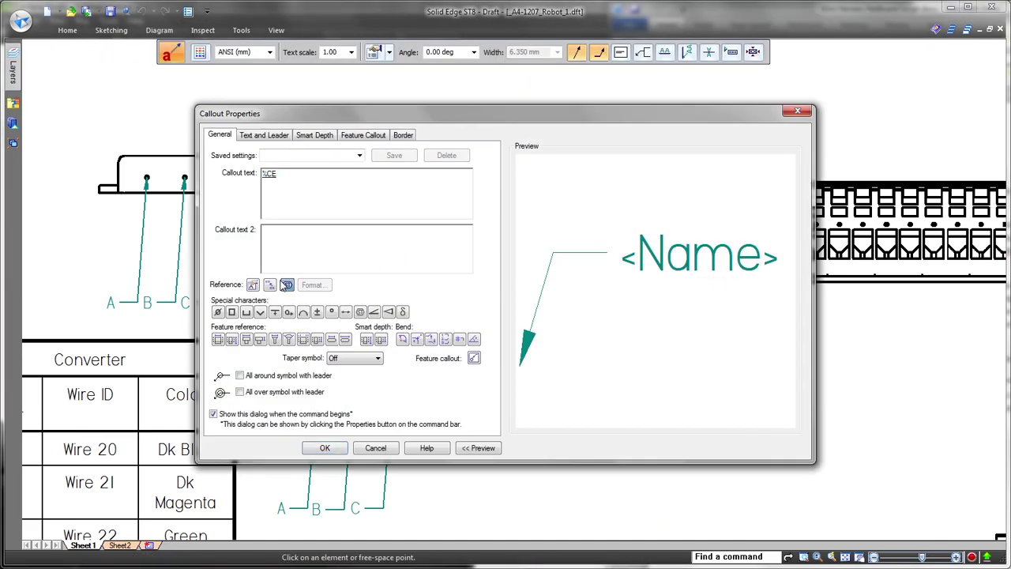
pyautogui.click(485, 250)
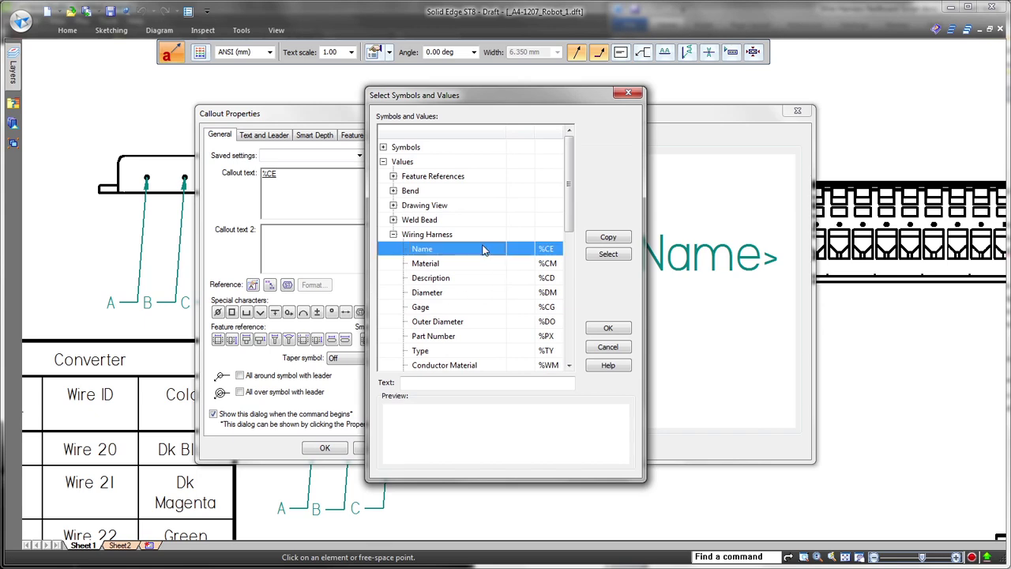
pyautogui.click(607, 328)
pyautogui.click(327, 449)
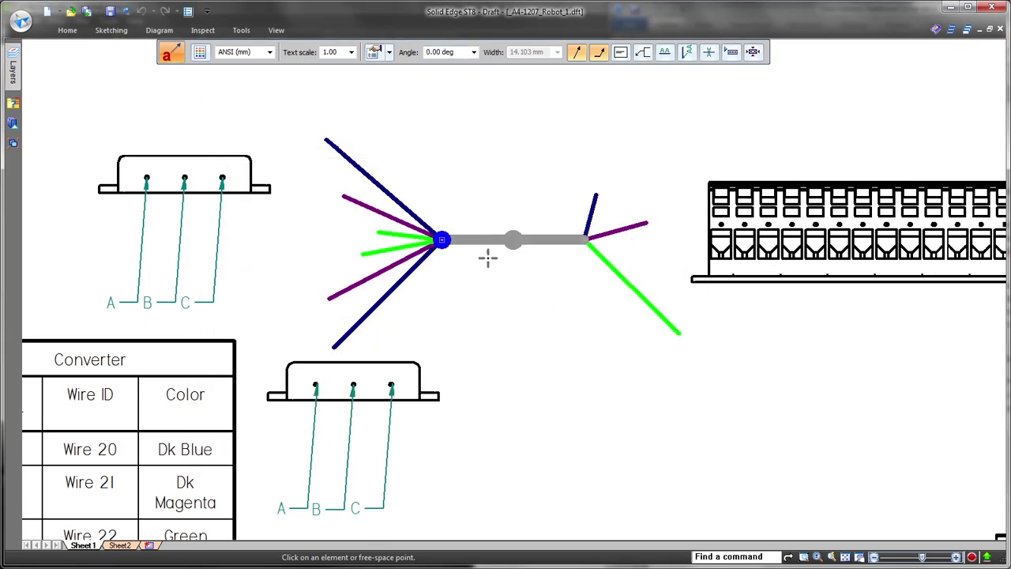
# Place name callouts on the blue splice, the gray cable and the green wire of the small harness.
pyautogui.click(442, 240)
pyautogui.click(486, 119)
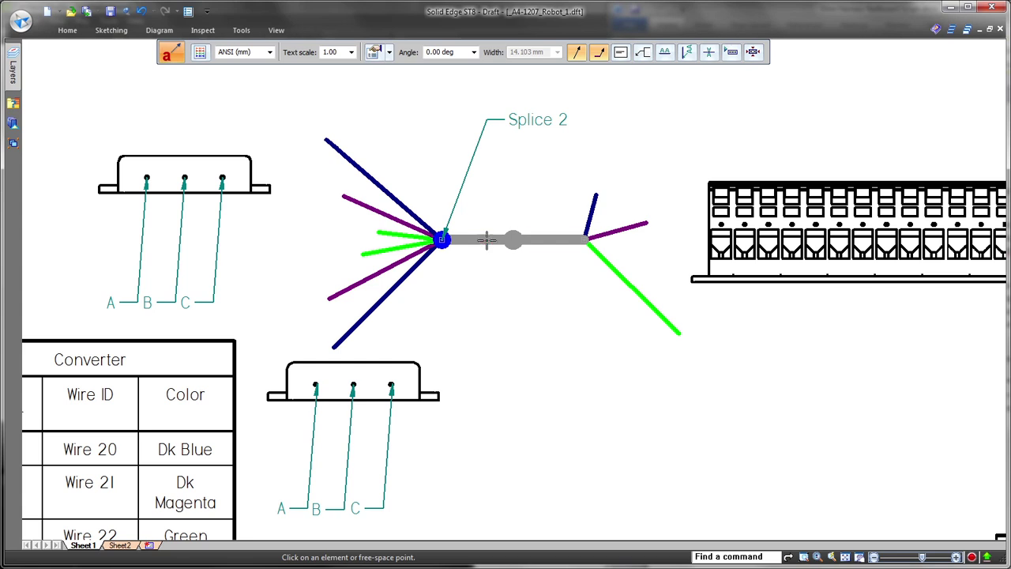
pyautogui.click(488, 241)
pyautogui.click(507, 325)
pyautogui.click(633, 290)
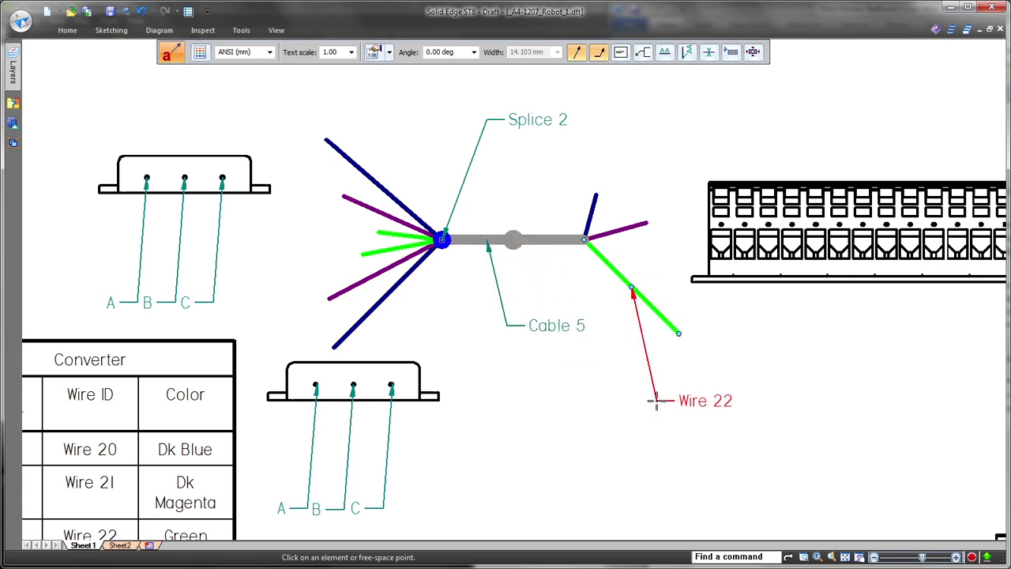
pyautogui.press('Escape')
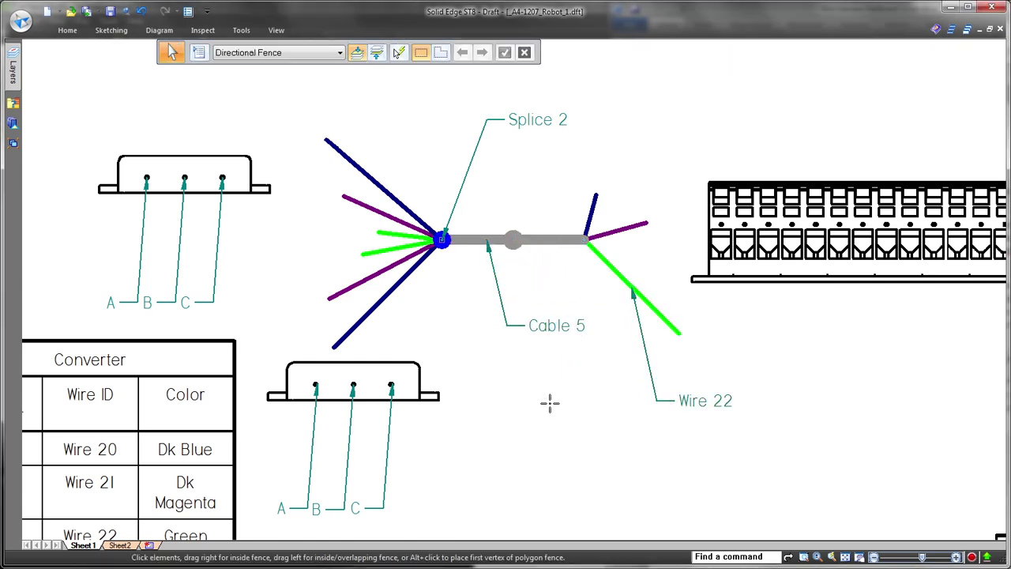
# Place a 1:1 nailboard view on Sheet2 with the largest diameter as main run and a 400 by 350 mm board.
pyautogui.scroll(-3, 527, 354)
pyautogui.moveTo(526, 357); pyautogui.dragTo(527, 267, button='middle')
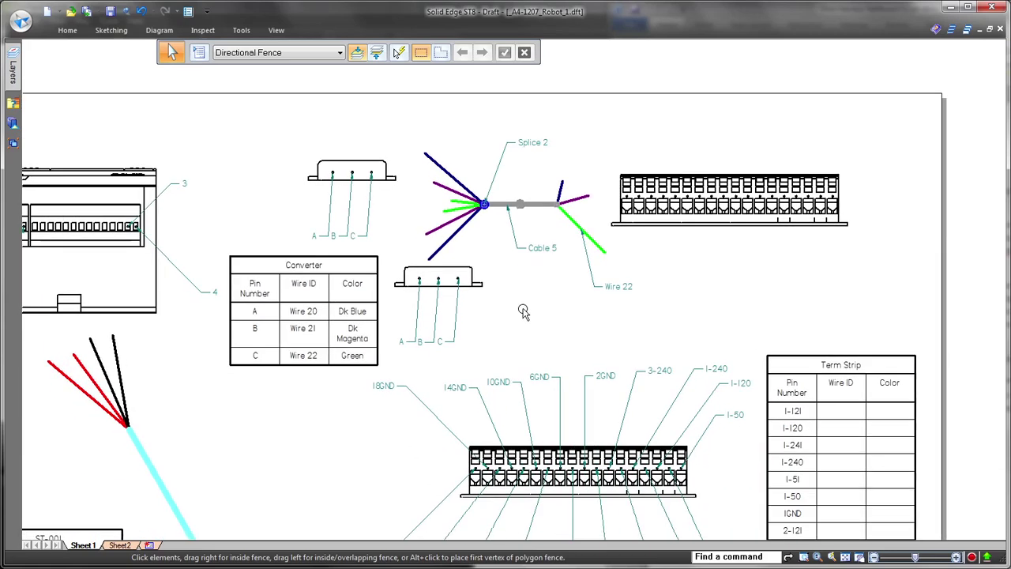
pyautogui.click(131, 547)
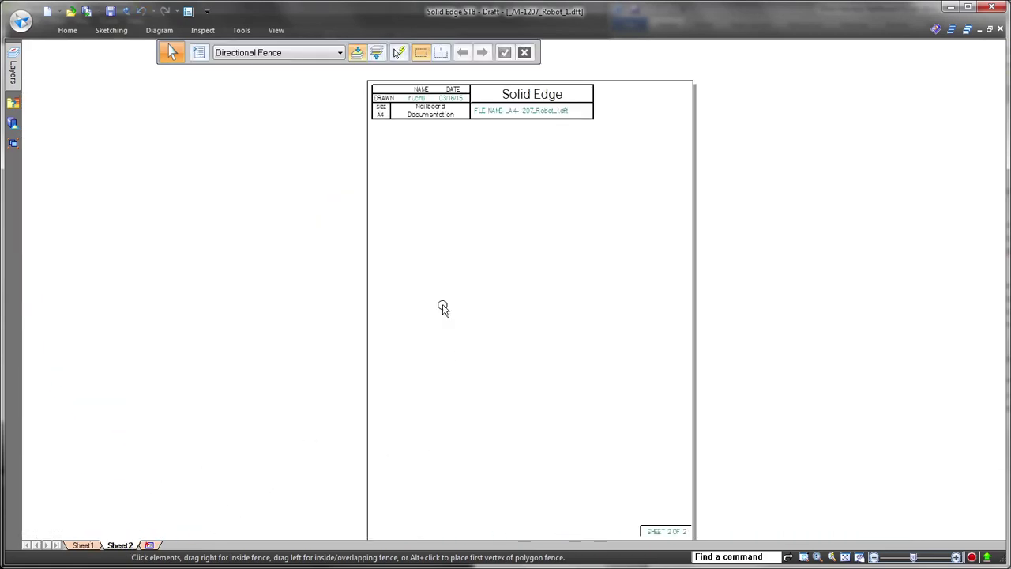
pyautogui.click(167, 32)
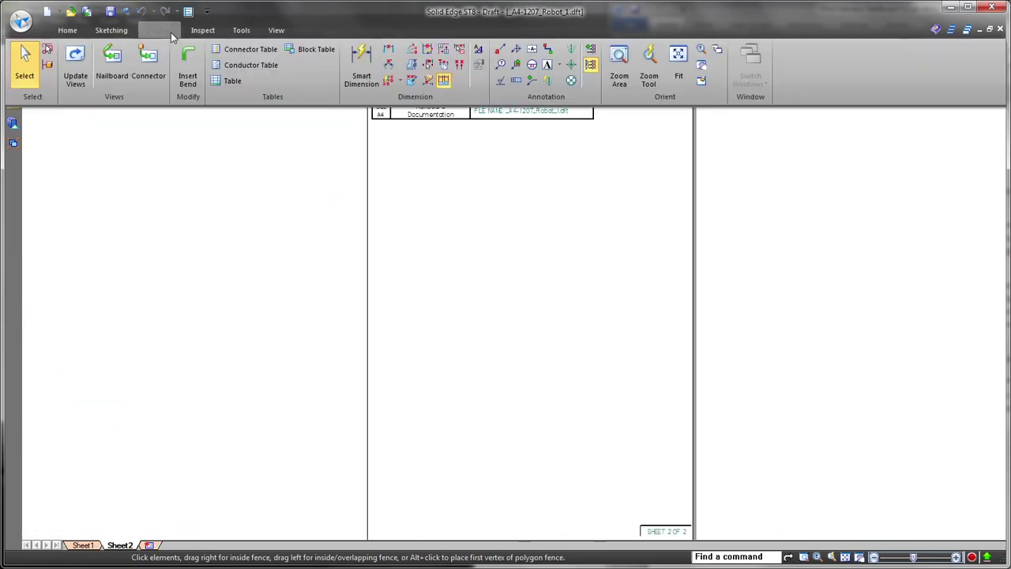
pyautogui.click(106, 64)
pyautogui.click(341, 160)
pyautogui.click(522, 315)
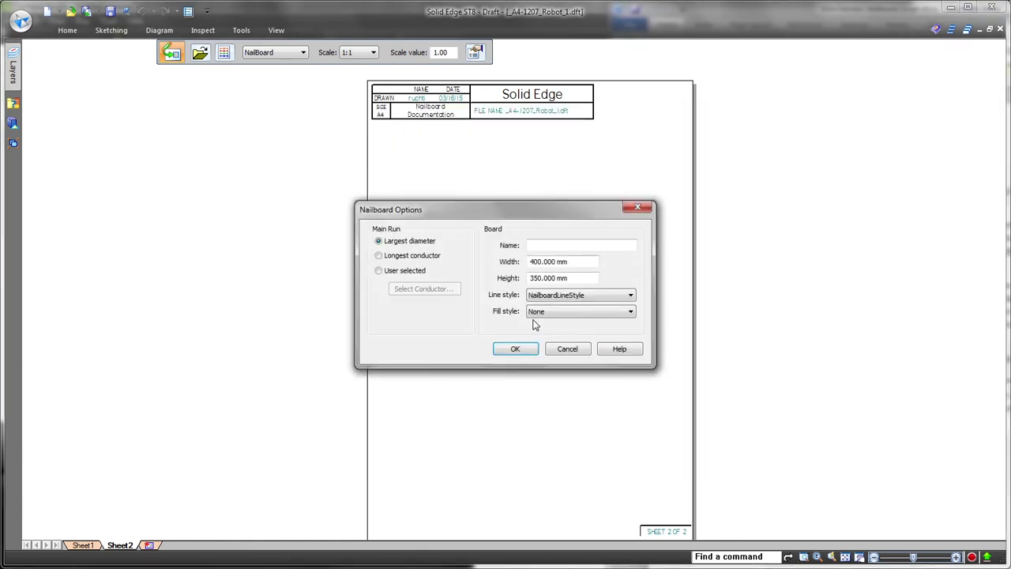
pyautogui.click(515, 350)
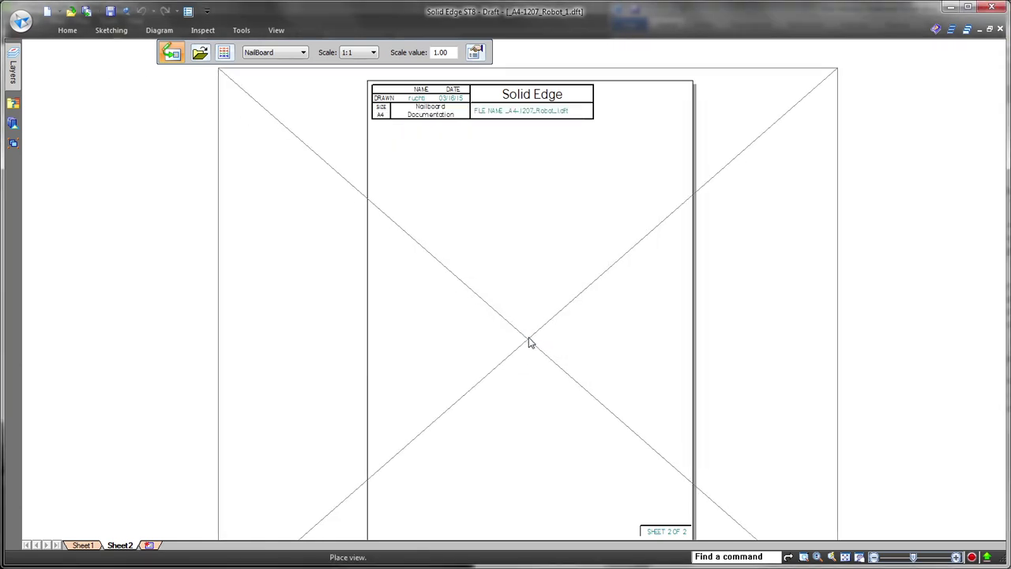
pyautogui.scroll(-4, 479, 215)
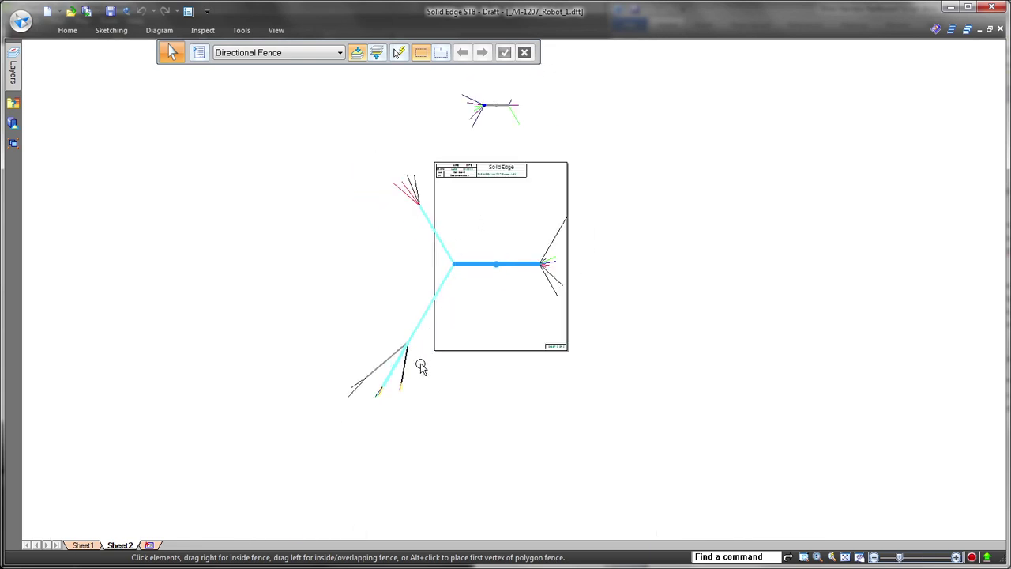
# Scale the nailboard view to 1:2 and move the small converter harness down, closer to the main harness.
pyautogui.click(417, 375)
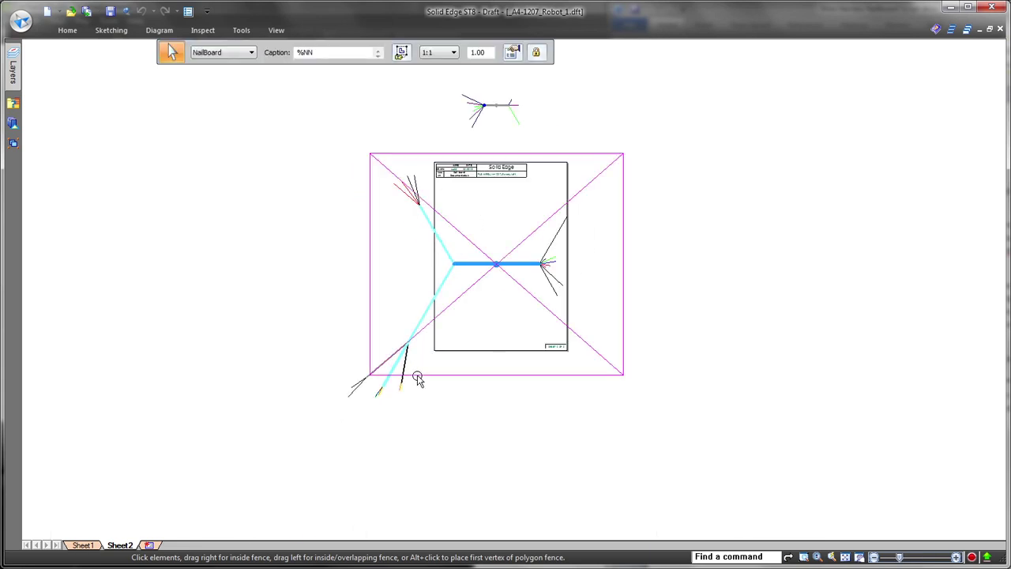
pyautogui.click(439, 52)
pyautogui.click(433, 116)
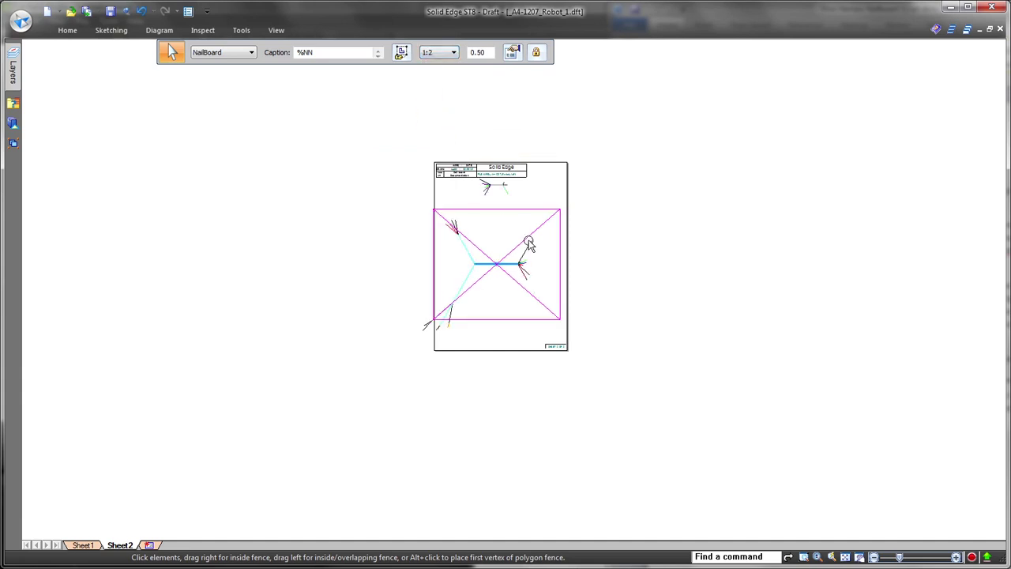
pyautogui.scroll(3, 530, 237)
pyautogui.click(498, 308)
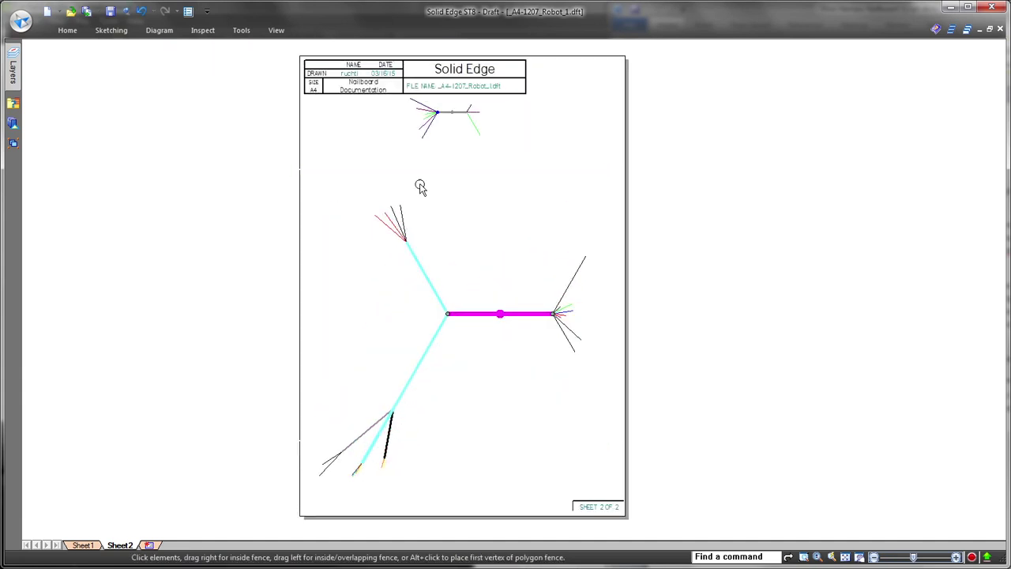
pyautogui.moveTo(462, 118); pyautogui.dragTo(506, 188)
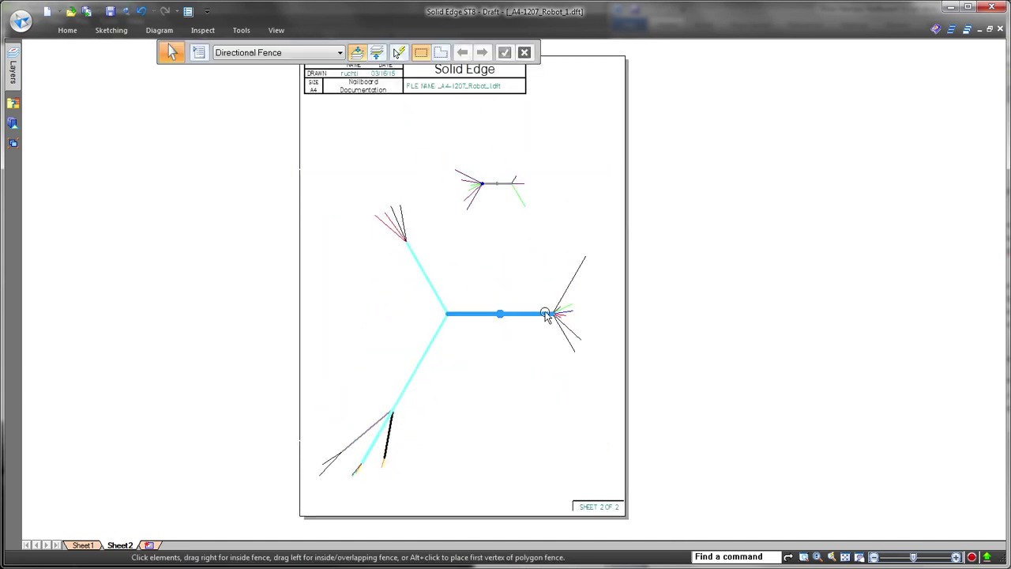
# Create a conductor table from the nailboard view using the Harness Documentation saved settings.
pyautogui.scroll(2, 498, 279)
pyautogui.scroll(-2, 496, 253)
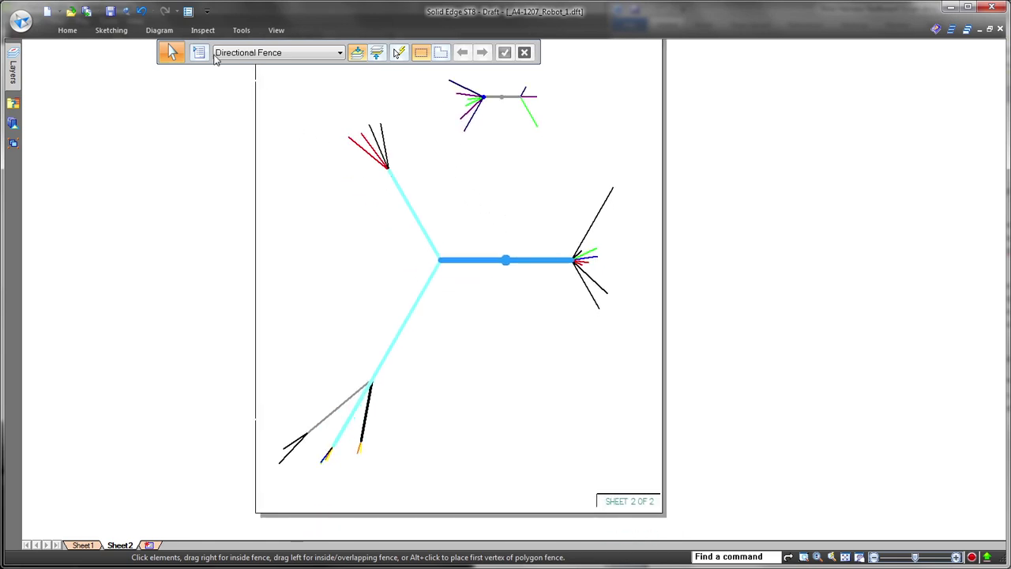
pyautogui.click(159, 30)
pyautogui.click(229, 64)
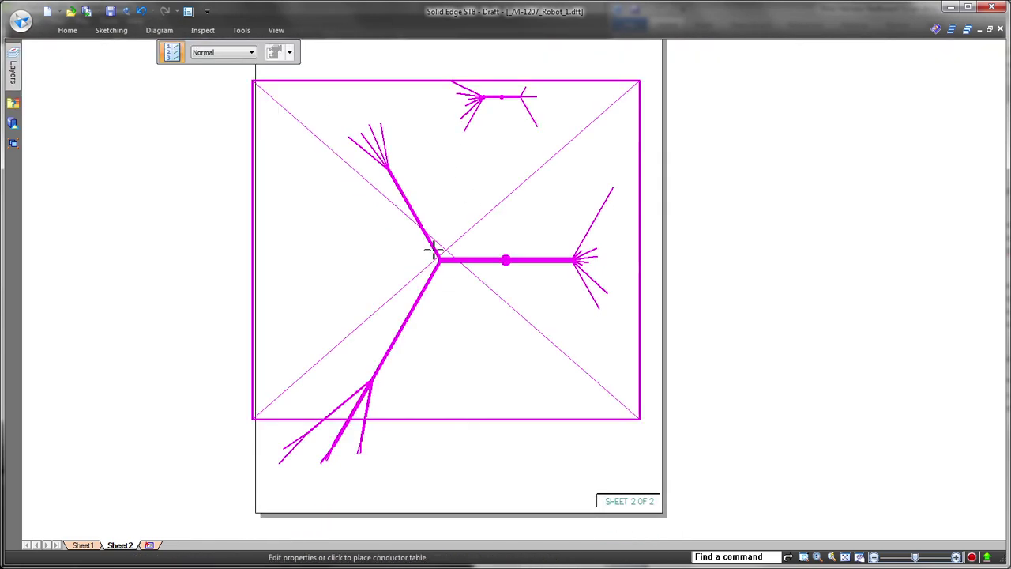
pyautogui.click(290, 53)
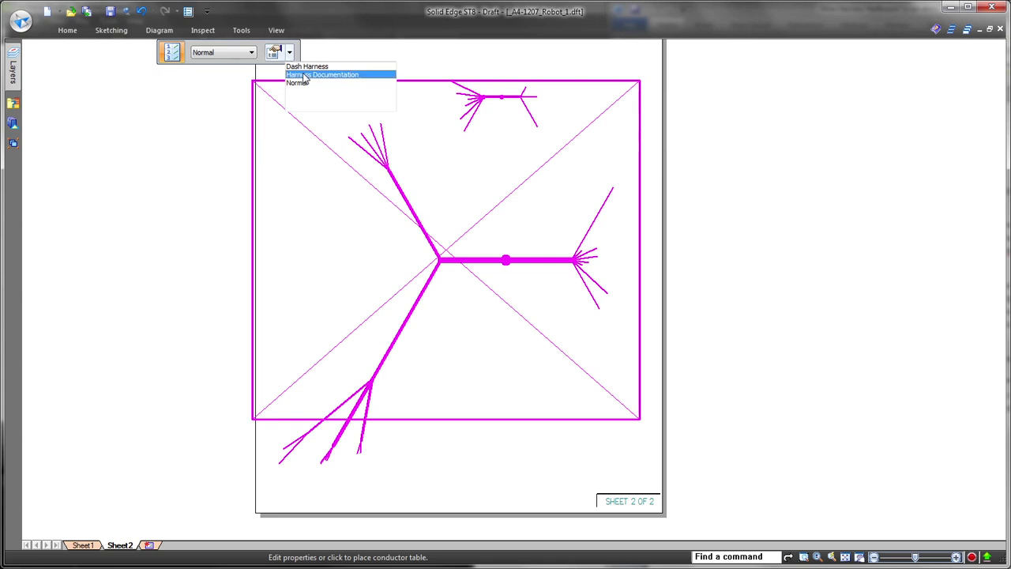
pyautogui.click(307, 75)
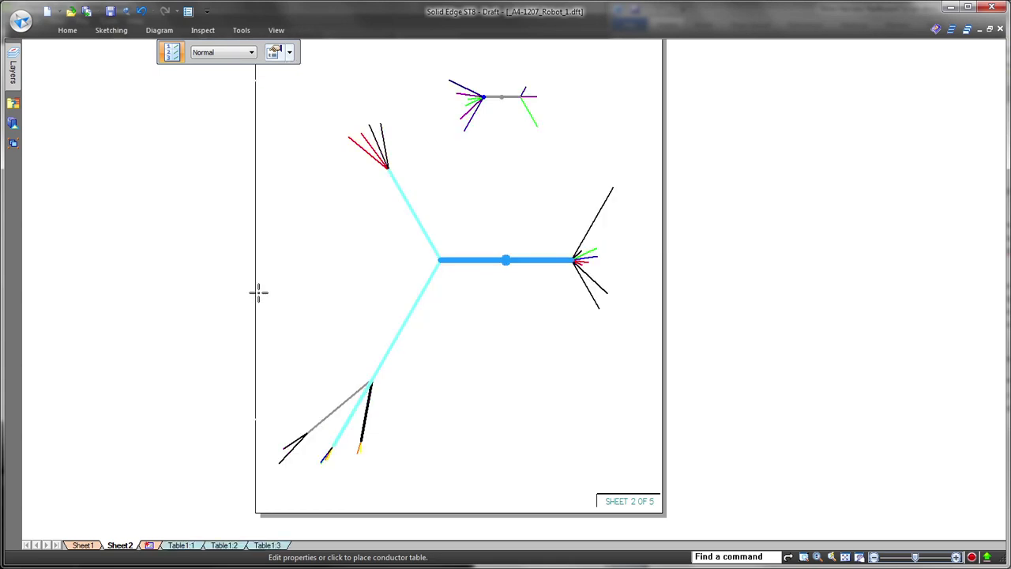
pyautogui.click(190, 230)
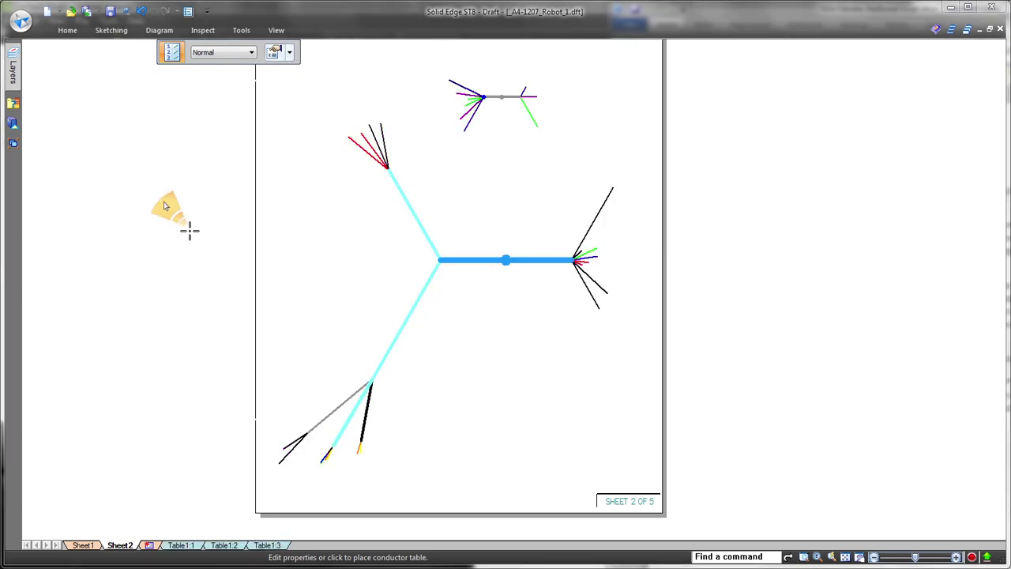
# Review the Wire Run List on sheets Table1:1, Table1:2 and Table1:3, and the complete nailboard drawing on Sheet1.
pyautogui.click(182, 545)
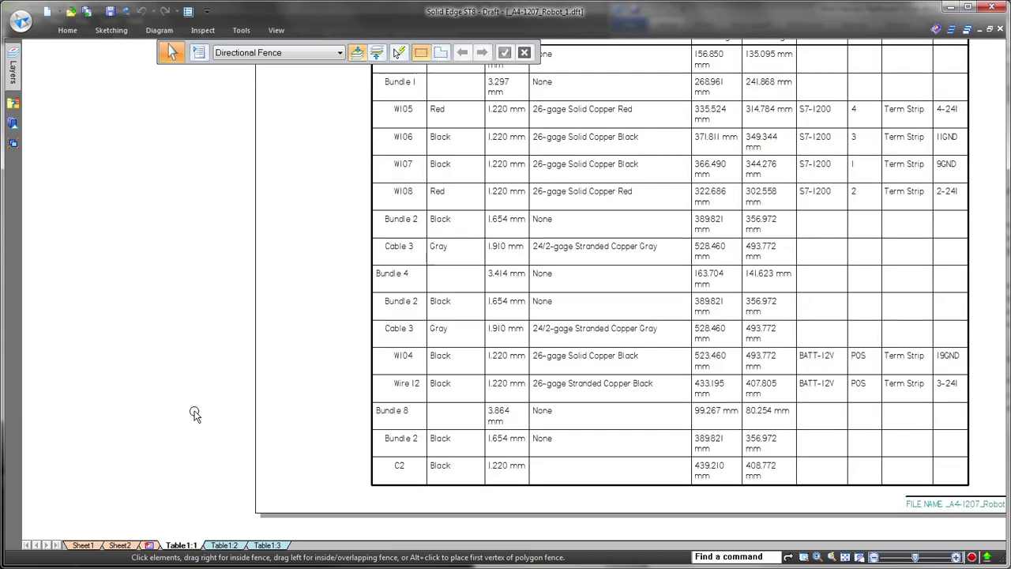
pyautogui.scroll(-1, 195, 412)
pyautogui.moveTo(478, 350); pyautogui.dragTo(433, 391, button='middle')
pyautogui.click(228, 543)
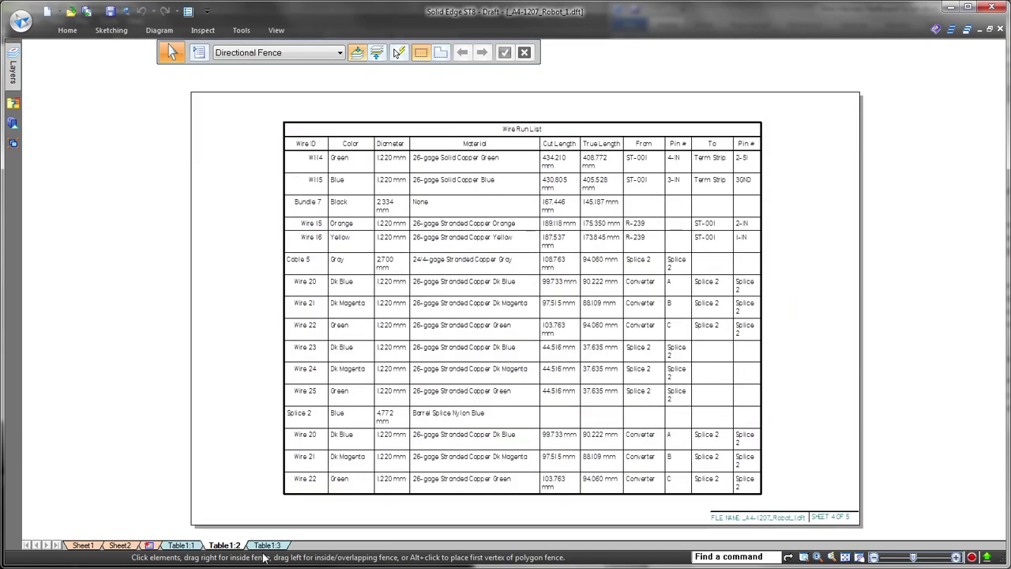
pyautogui.click(267, 545)
pyautogui.click(182, 545)
pyautogui.click(84, 545)
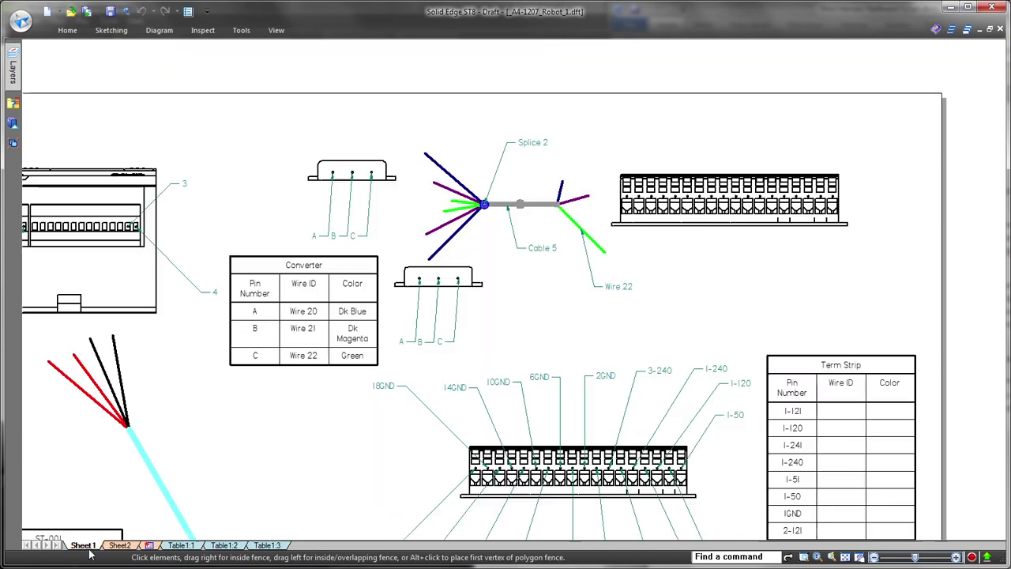
pyautogui.scroll(-2, 606, 295)
pyautogui.scroll(-3, 607, 296)
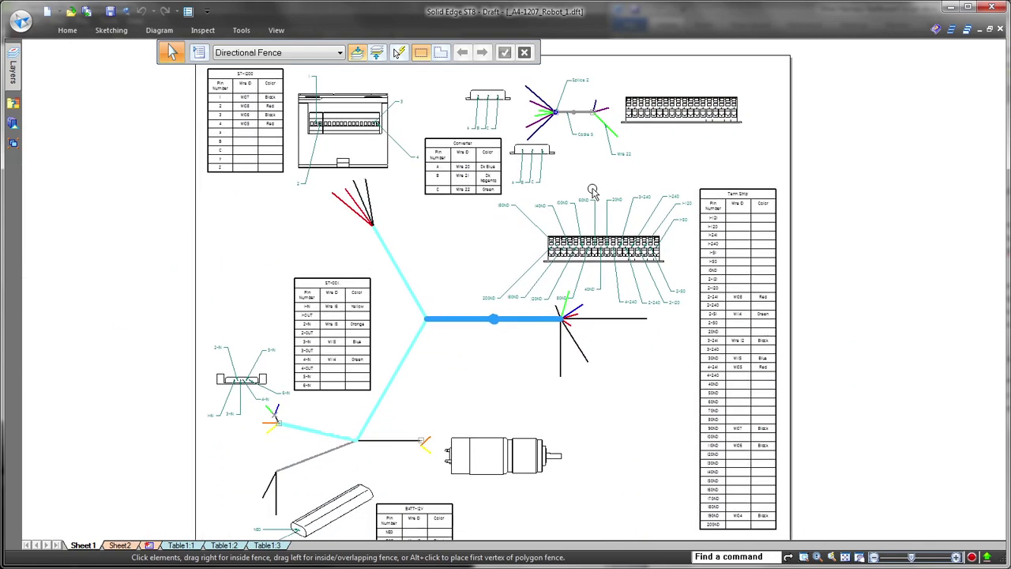